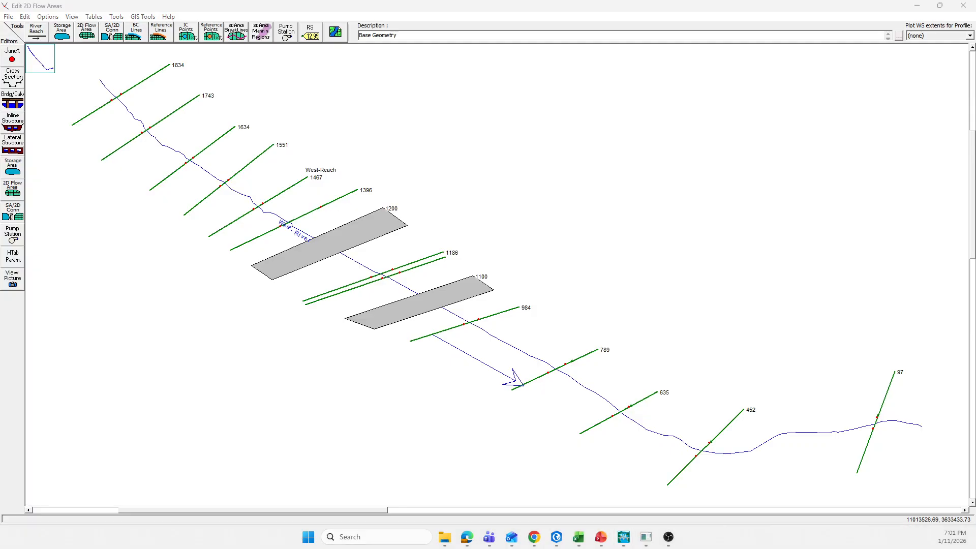
Save the geometry data as a new geometry titled New-Geometry in the same project folder
click(631, 286)
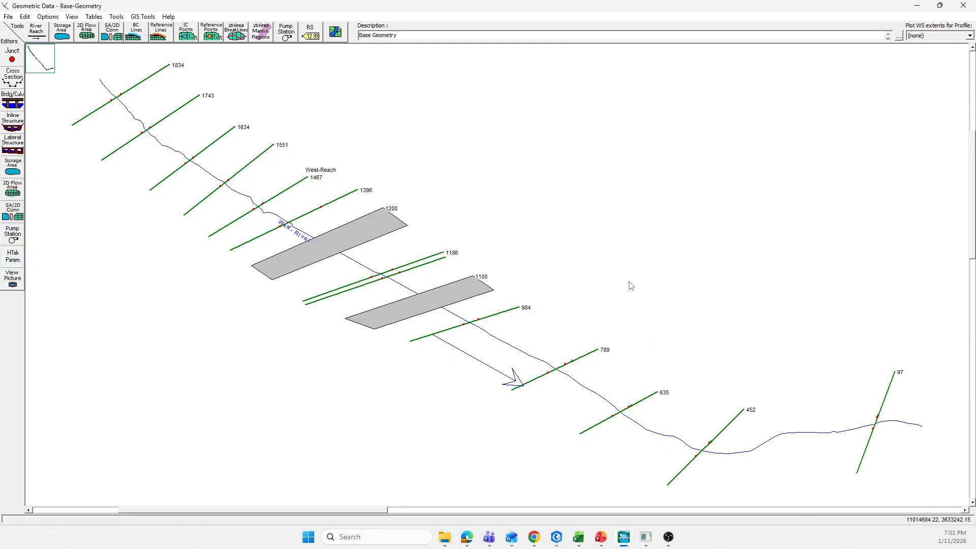
click(8, 16)
click(27, 51)
click(7, 18)
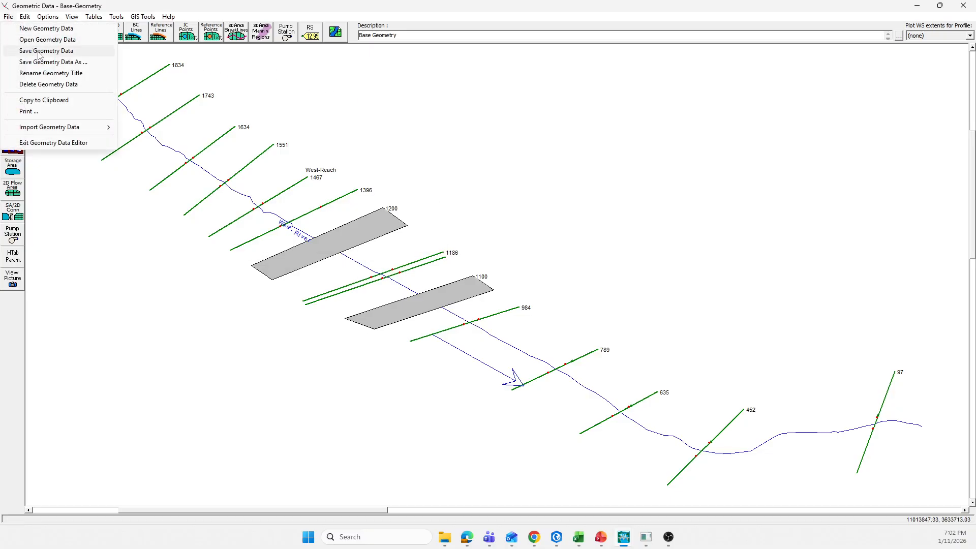
click(41, 62)
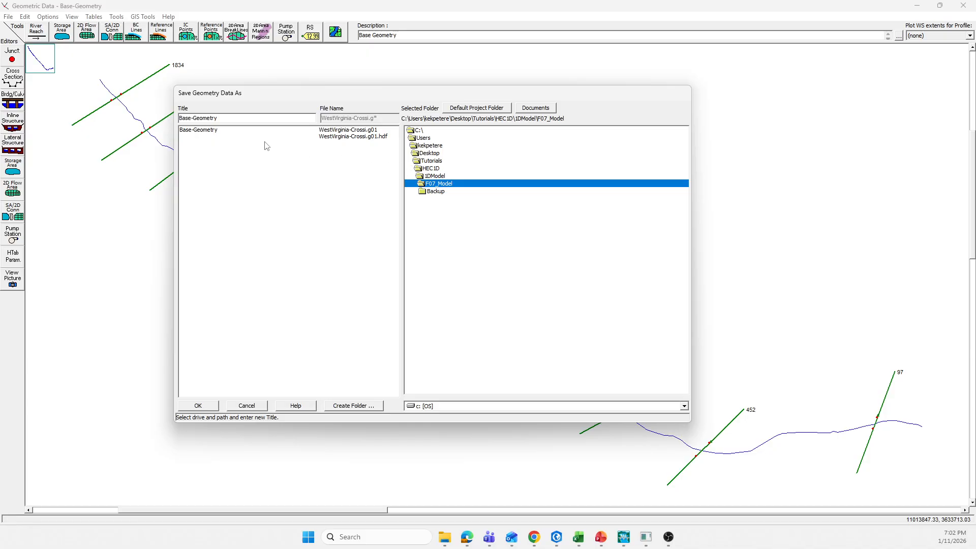
drag(191, 119, 175, 119)
text(New)
click(197, 406)
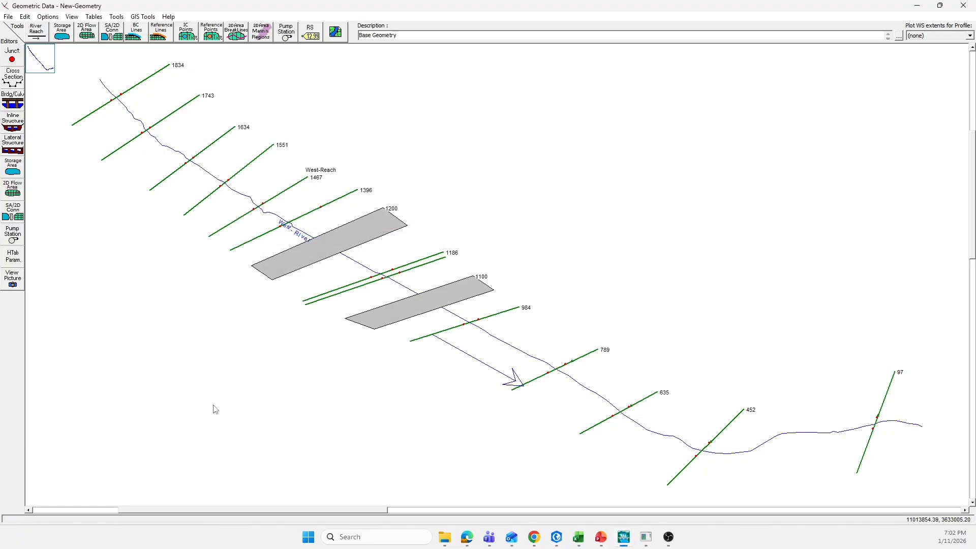
Change the geometry description to New Geometry and save the geometry data
double_click(369, 35)
key(BackSpace)
text(New)
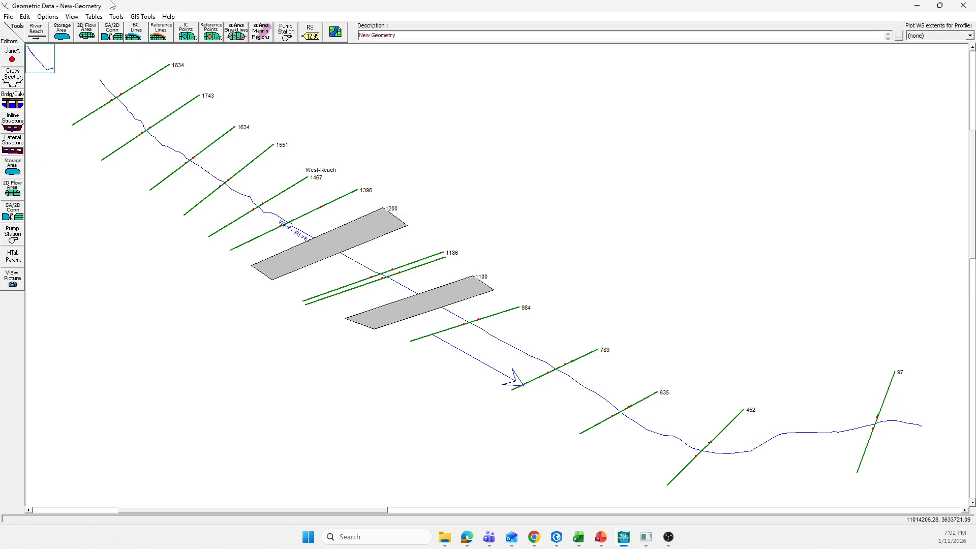
click(12, 17)
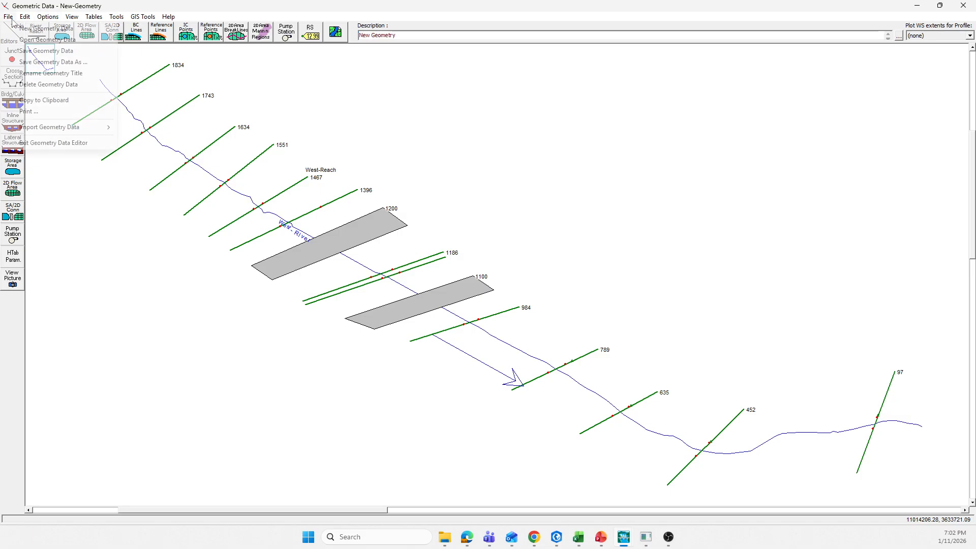
click(33, 54)
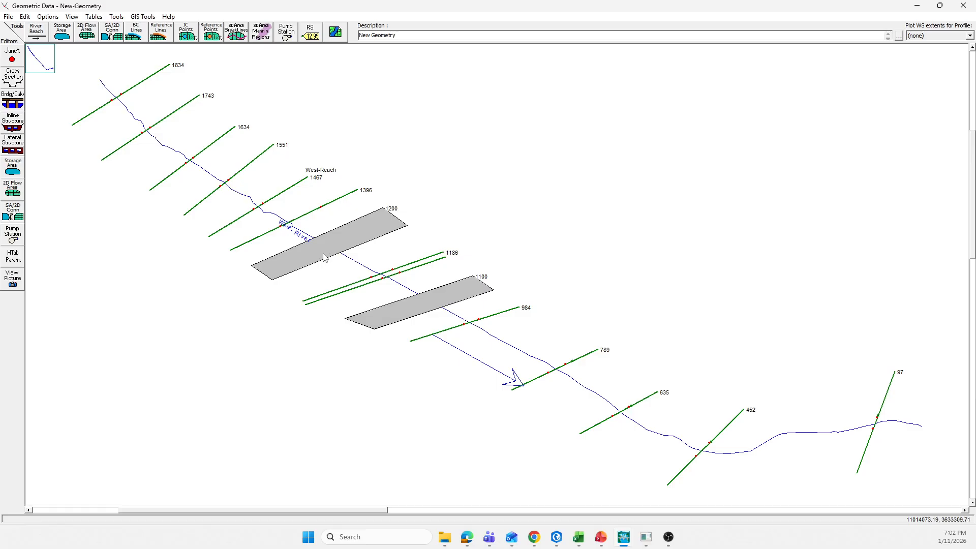
Inspect the cross sections and bridges around river station 1100 to identify each one
right_click(386, 276)
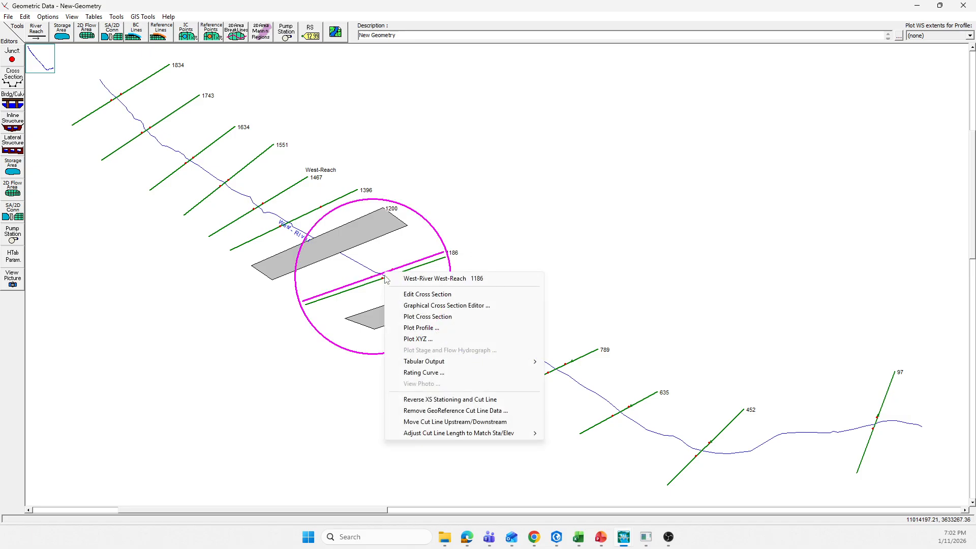
right_click(372, 289)
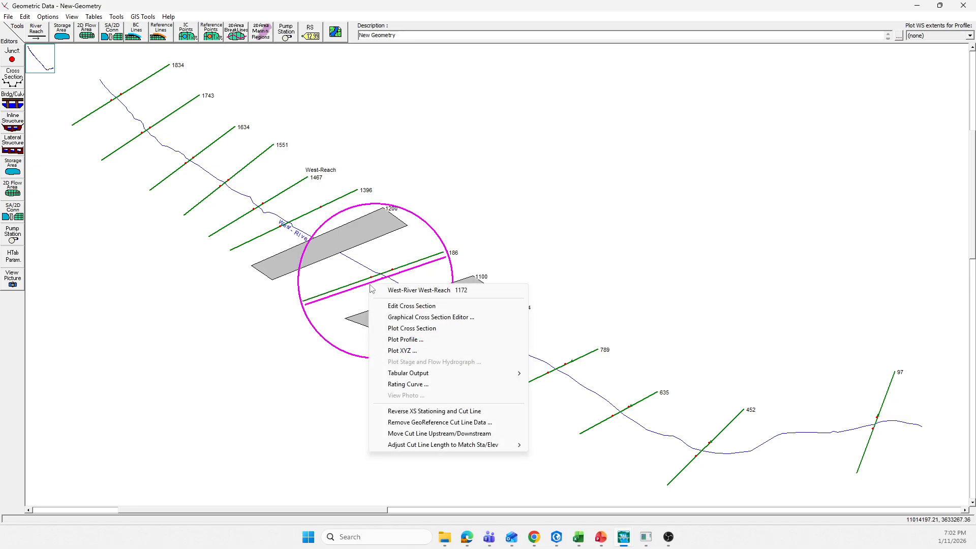
right_click(358, 317)
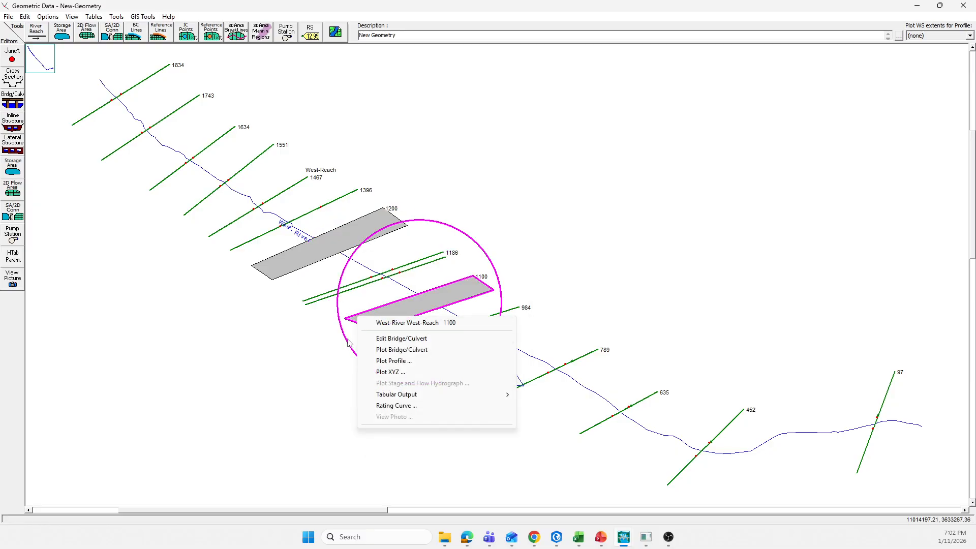
click(385, 279)
right_click(385, 277)
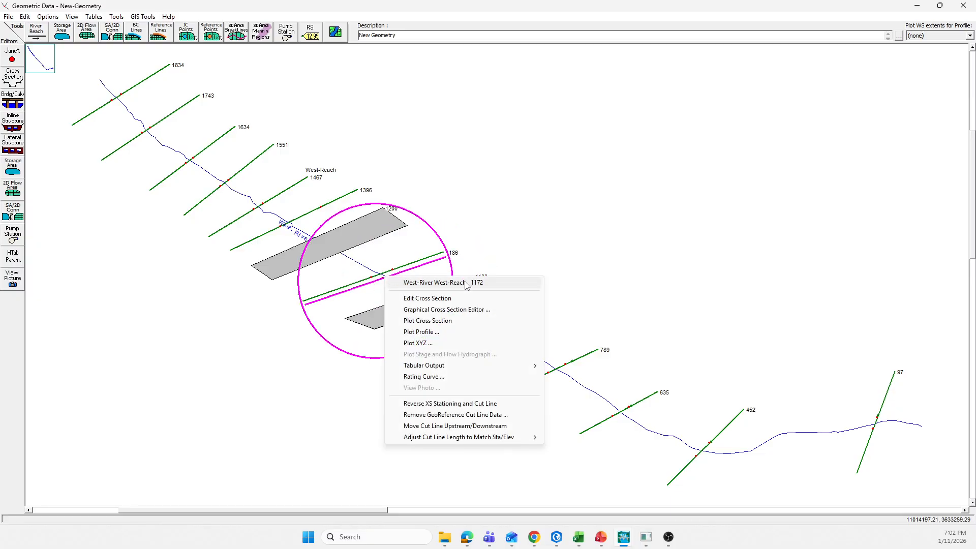
right_click(356, 283)
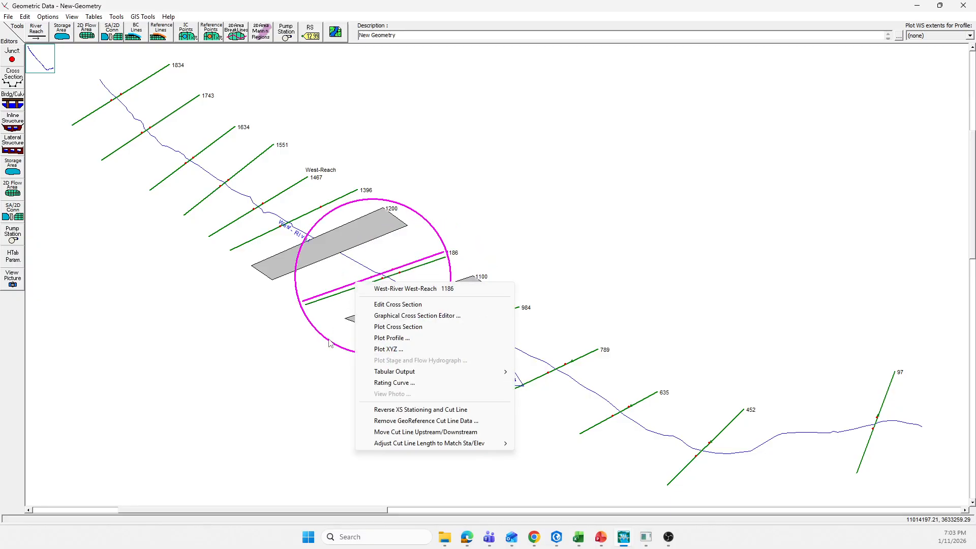
right_click(334, 296)
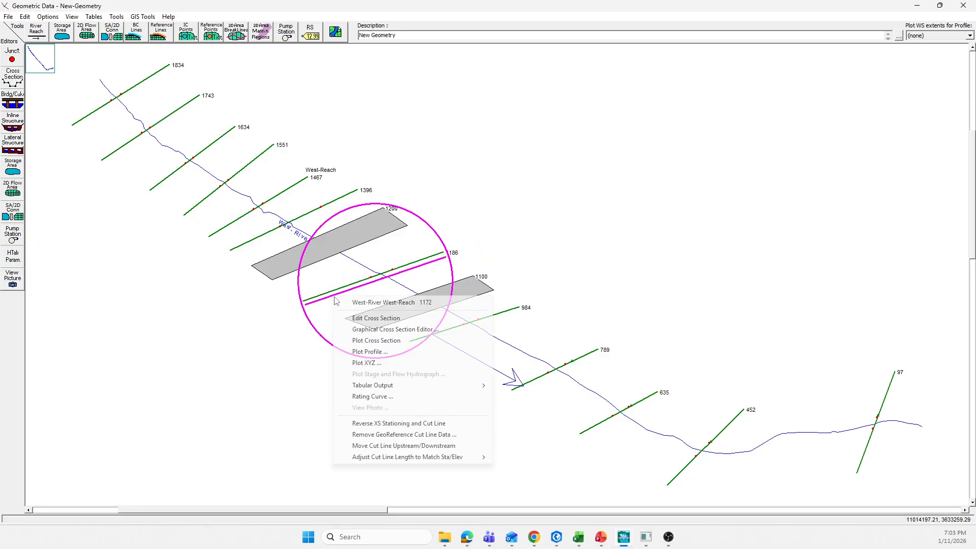
right_click(485, 288)
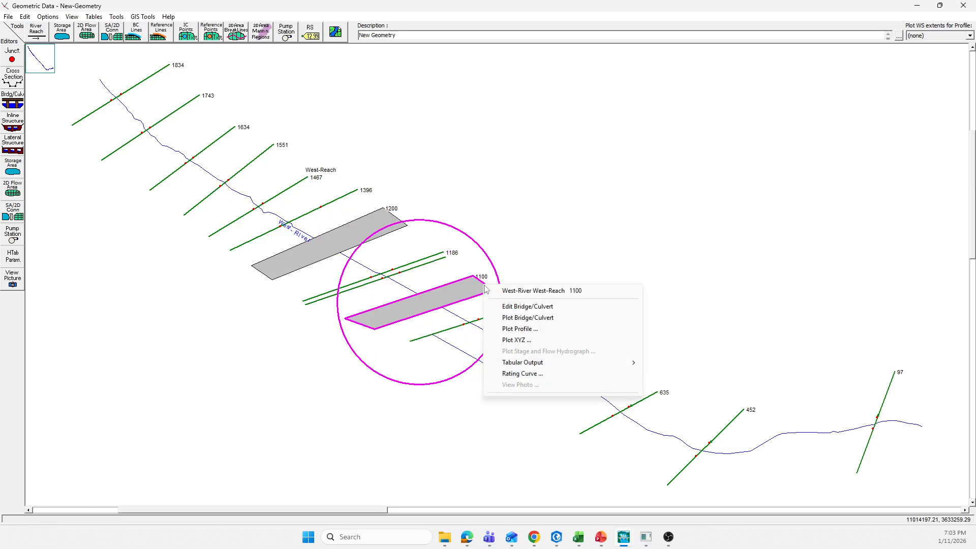
click(269, 387)
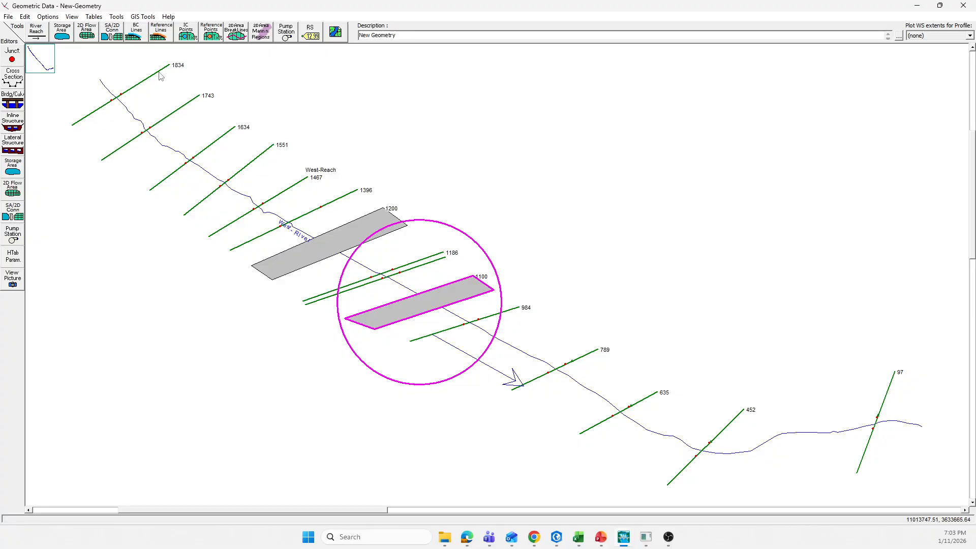
Delete cross section 1186, letting reach lengths adjust automatically, and close the cross section editor
right_click(407, 269)
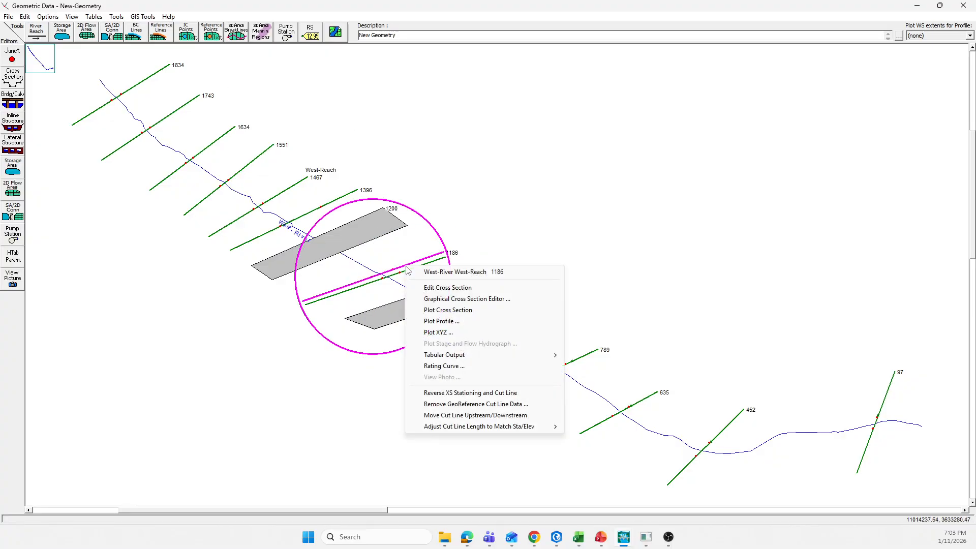
click(319, 339)
right_click(407, 272)
click(512, 381)
right_click(410, 262)
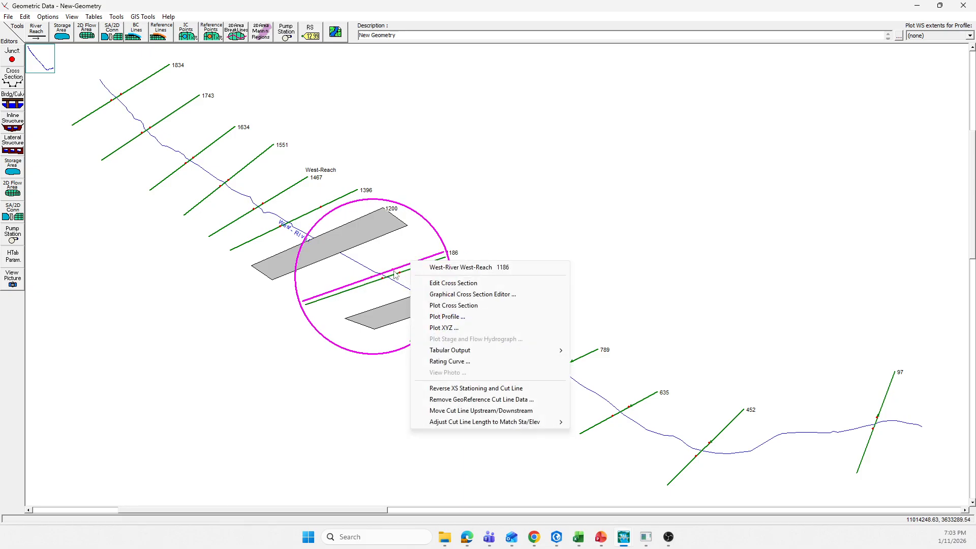
click(437, 284)
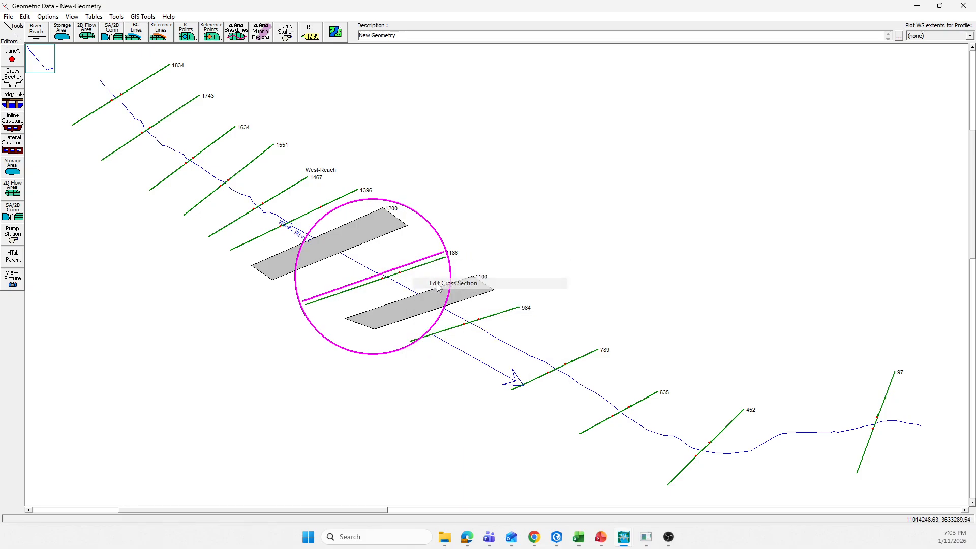
click(104, 118)
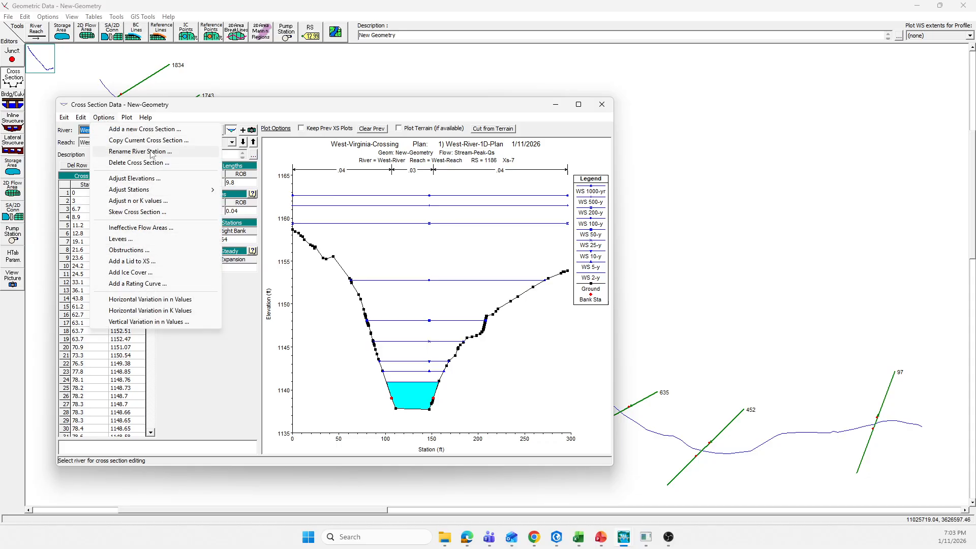
click(138, 162)
click(521, 297)
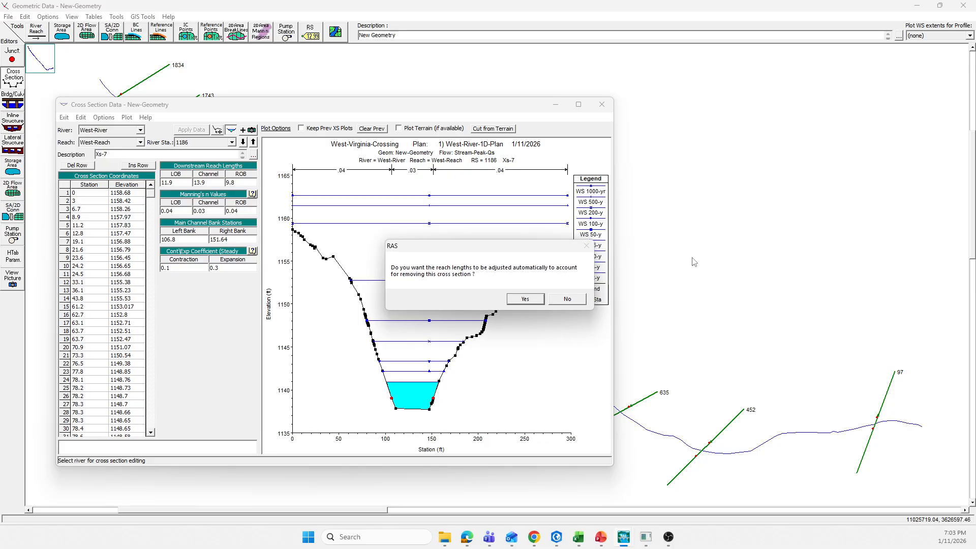
click(525, 299)
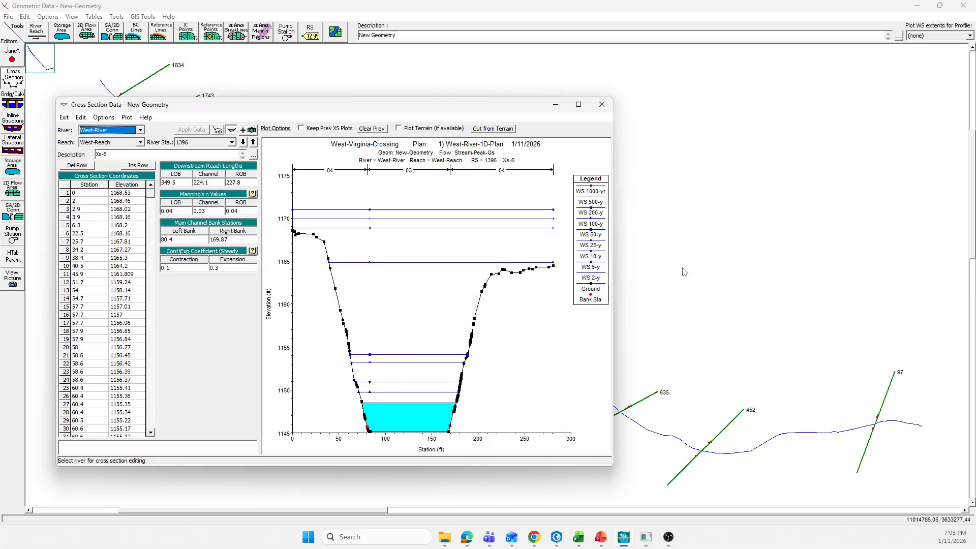
click(602, 104)
Delete cross section 1172 with automatic reach length adjustment and close the cross section editor
right_click(421, 266)
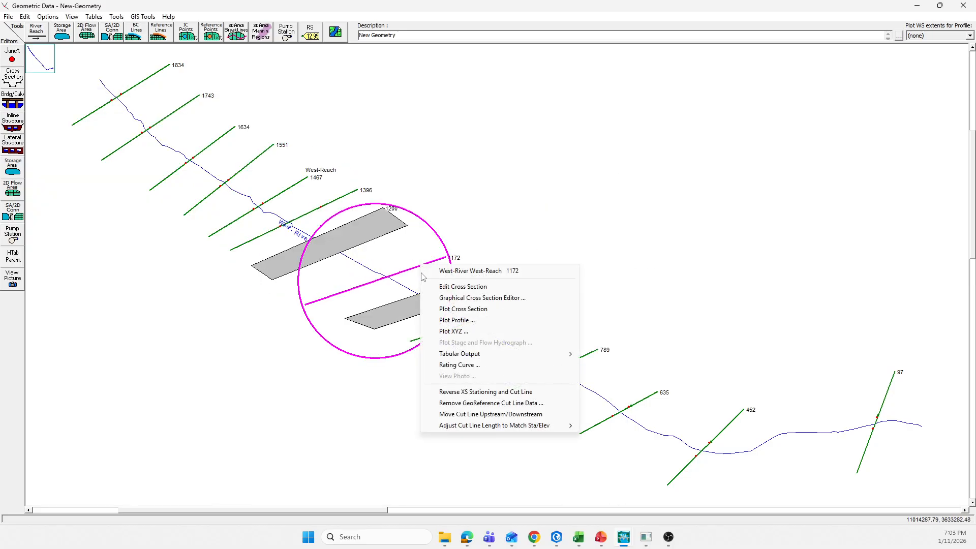
click(451, 288)
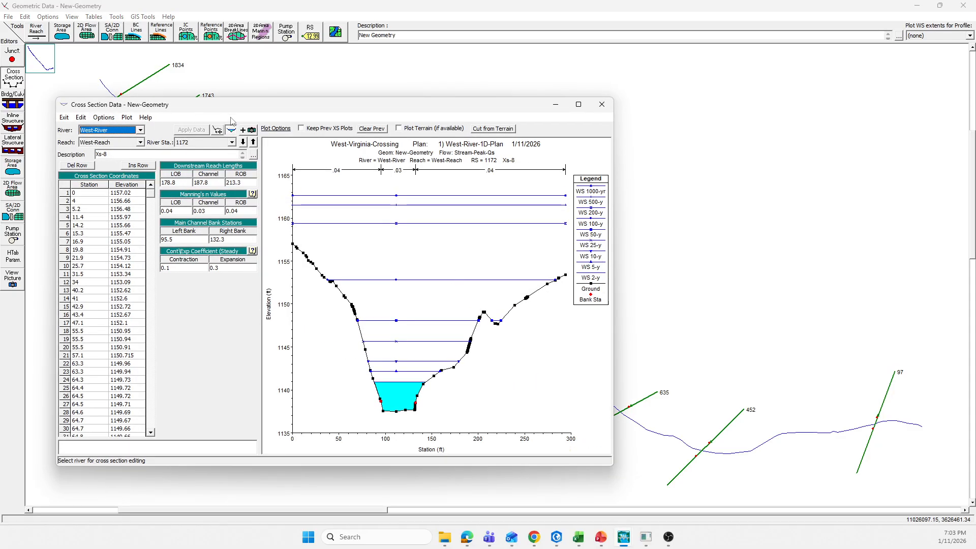
click(111, 118)
click(103, 118)
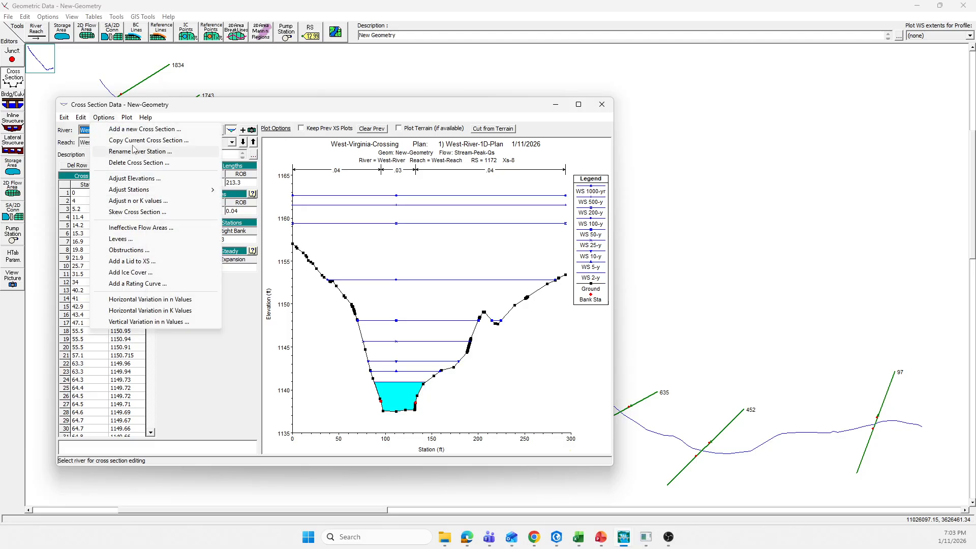
click(135, 163)
click(525, 295)
click(529, 299)
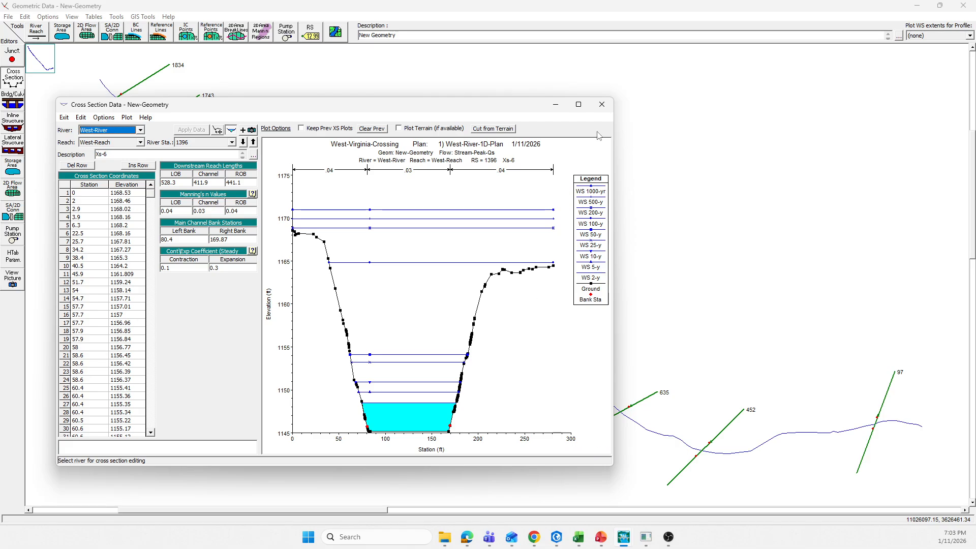
click(602, 104)
Delete the bridge/culvert at river station 1100 and close the bridge culvert editor
click(444, 305)
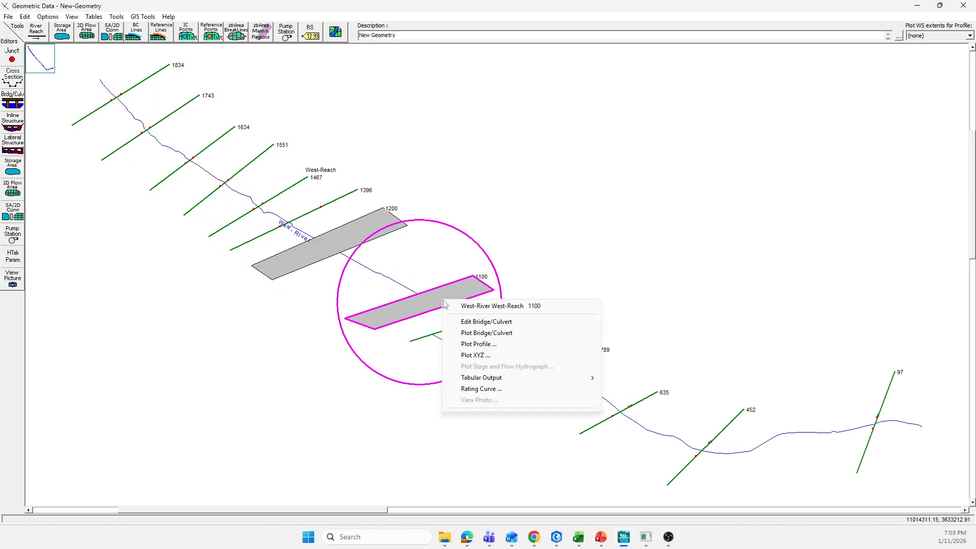
click(481, 322)
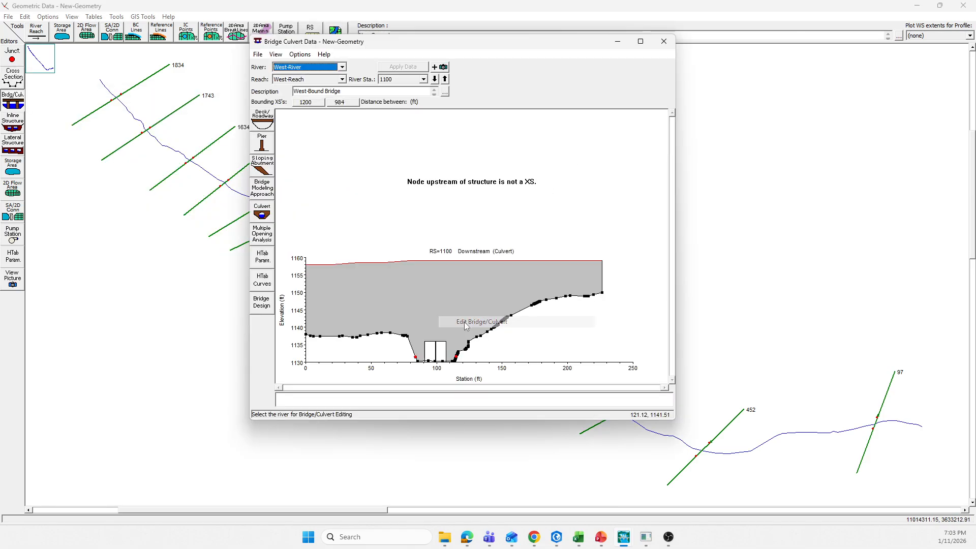
click(299, 54)
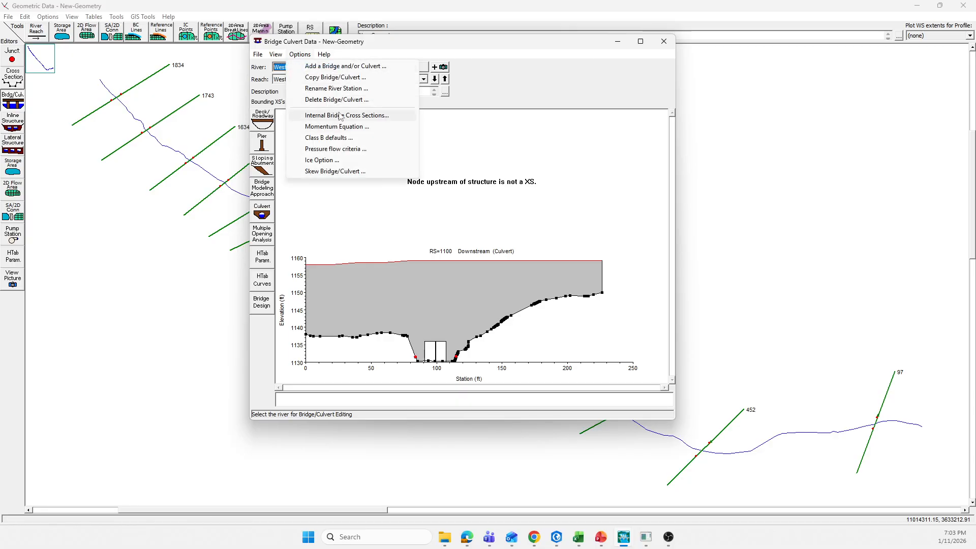
click(550, 168)
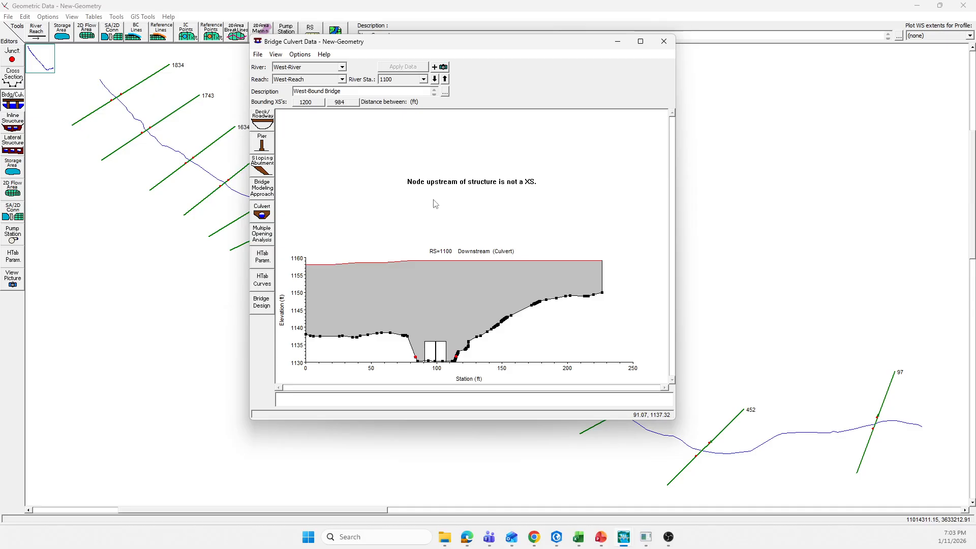
click(300, 55)
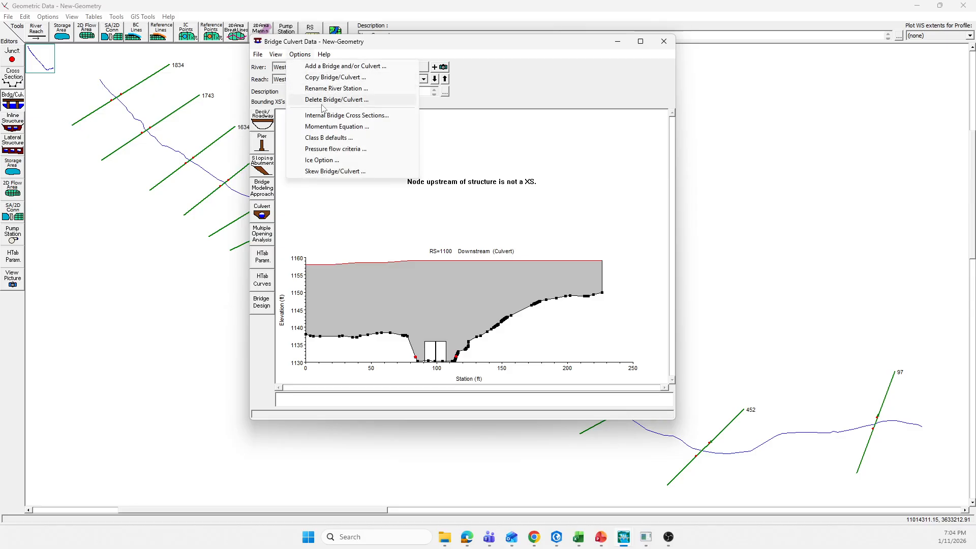
click(321, 101)
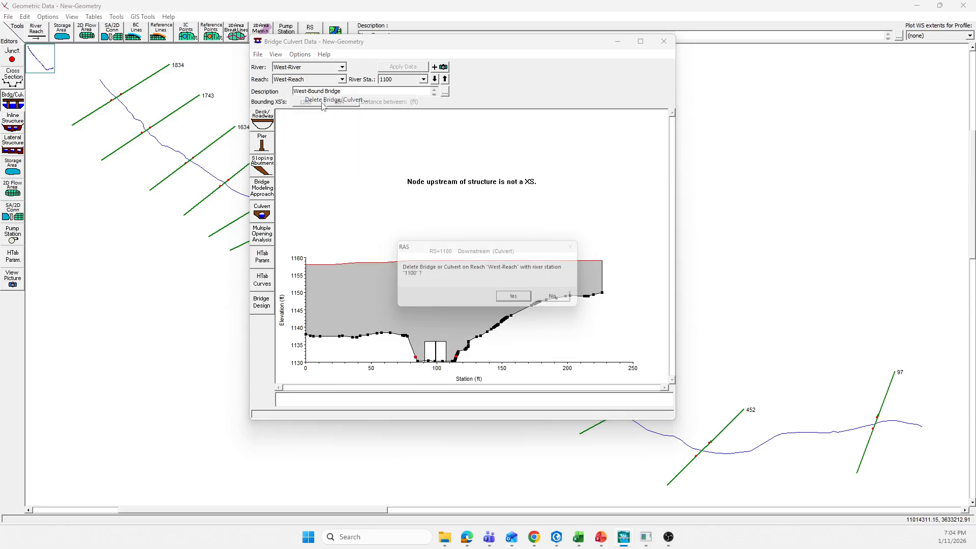
click(512, 305)
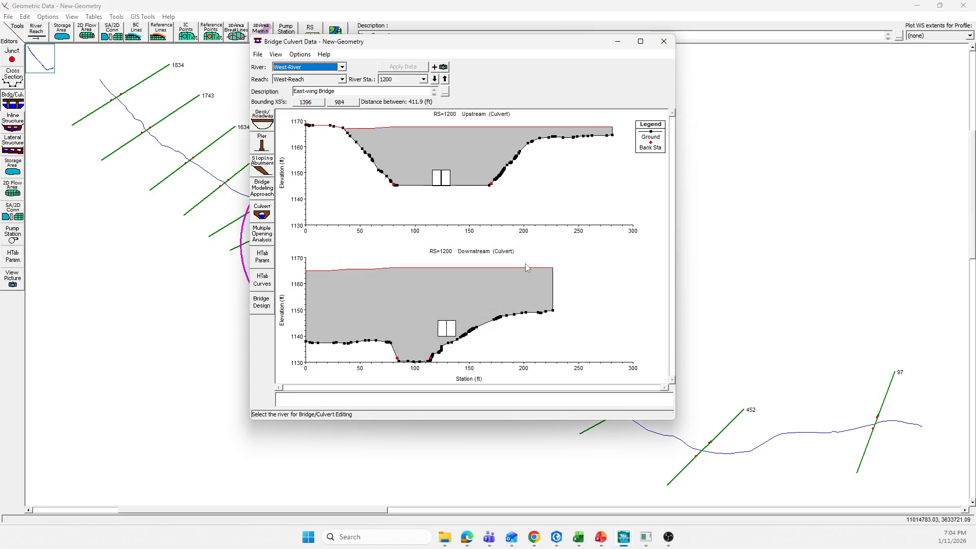
click(664, 43)
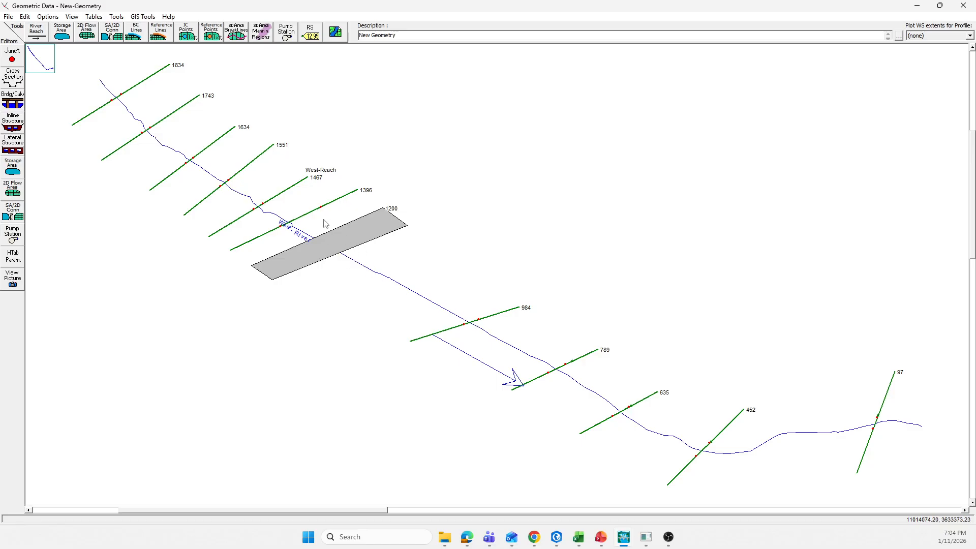
Open the bridge at river station 1200 for editing, rename its description to "Connected Culvert Bridge", and apply the data
right_click(335, 249)
click(361, 268)
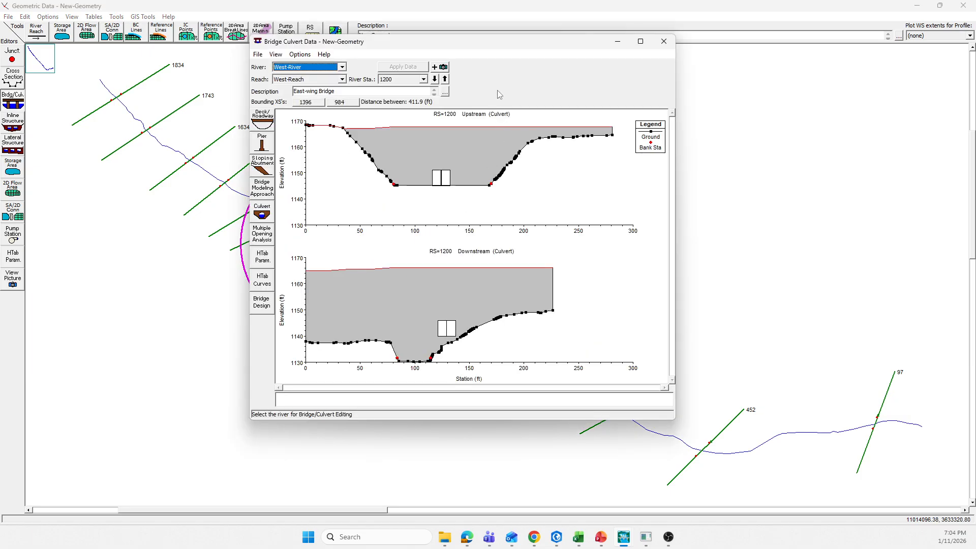
drag(508, 45, 501, 51)
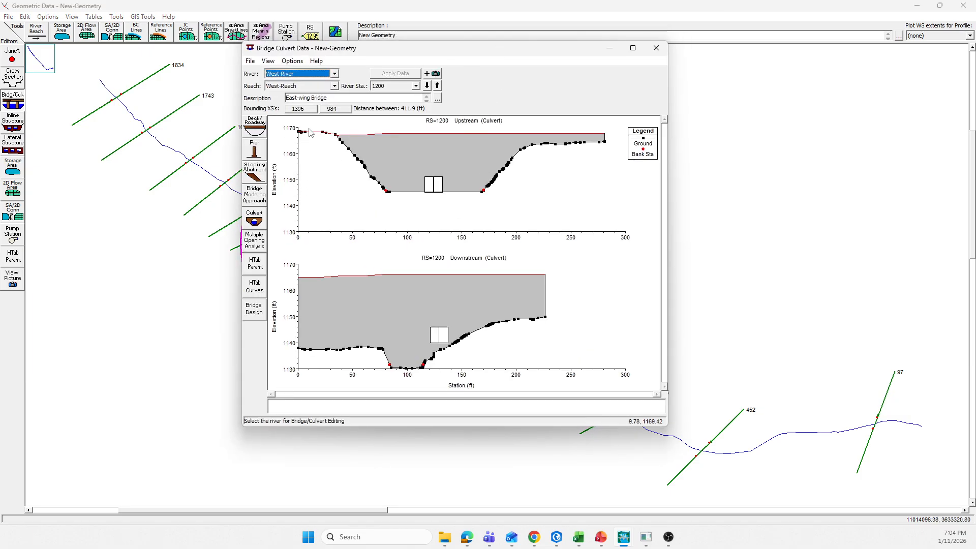
drag(311, 98, 278, 100)
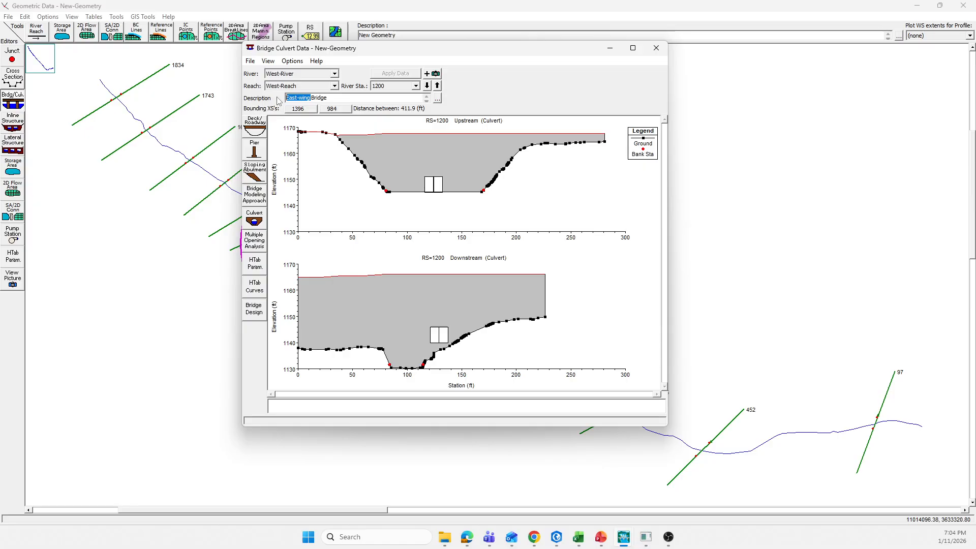
text(Connected Culvert)
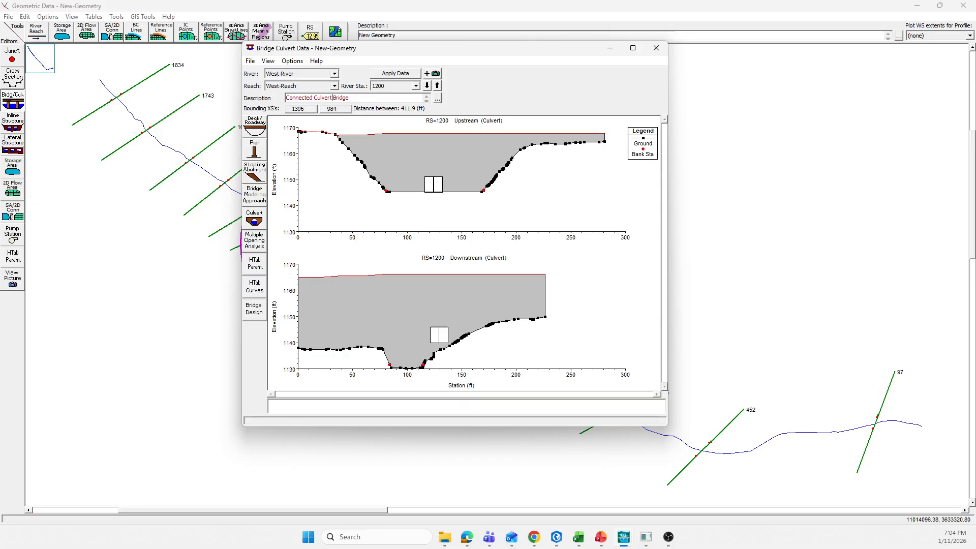
key(BackSpace)
click(399, 74)
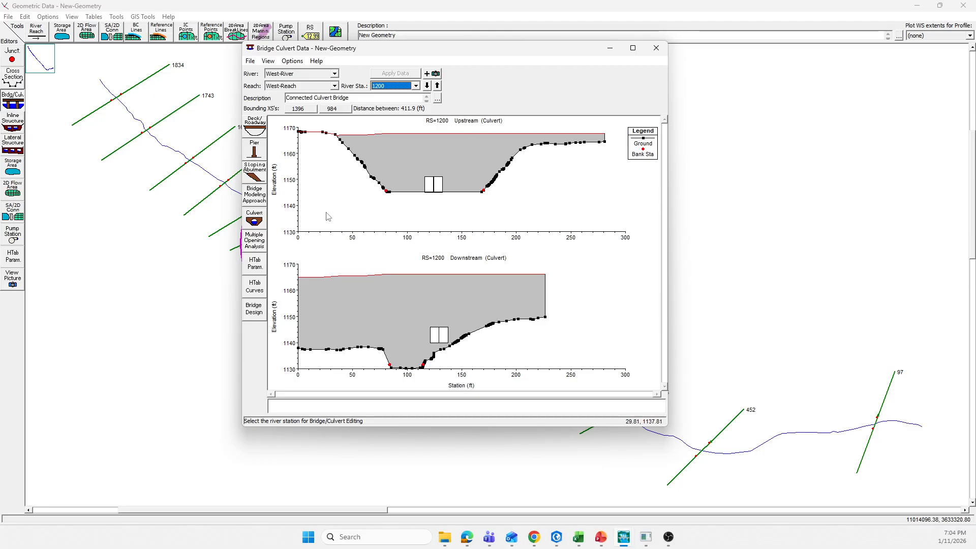
Open the deck/roadway data and set the deck width to 264.54 ft
click(257, 131)
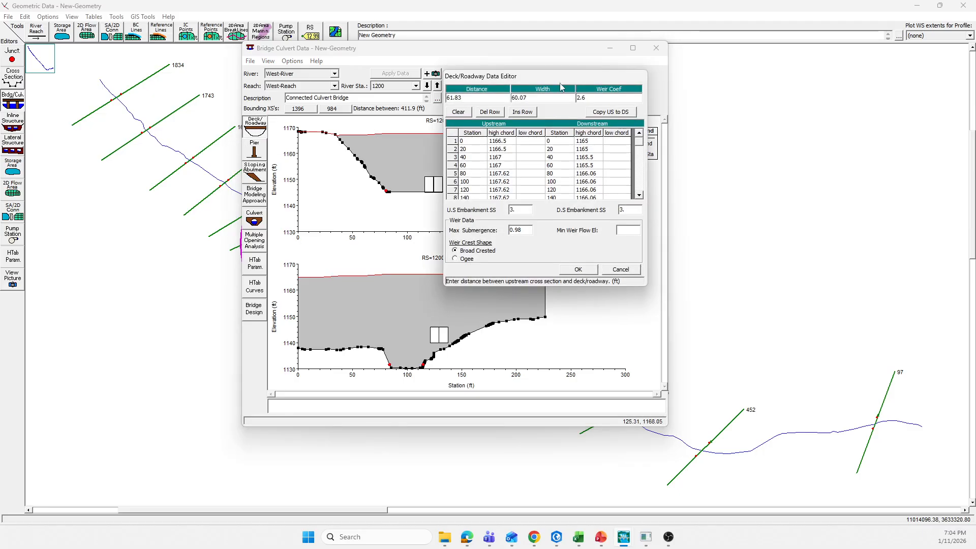
drag(554, 80, 551, 110)
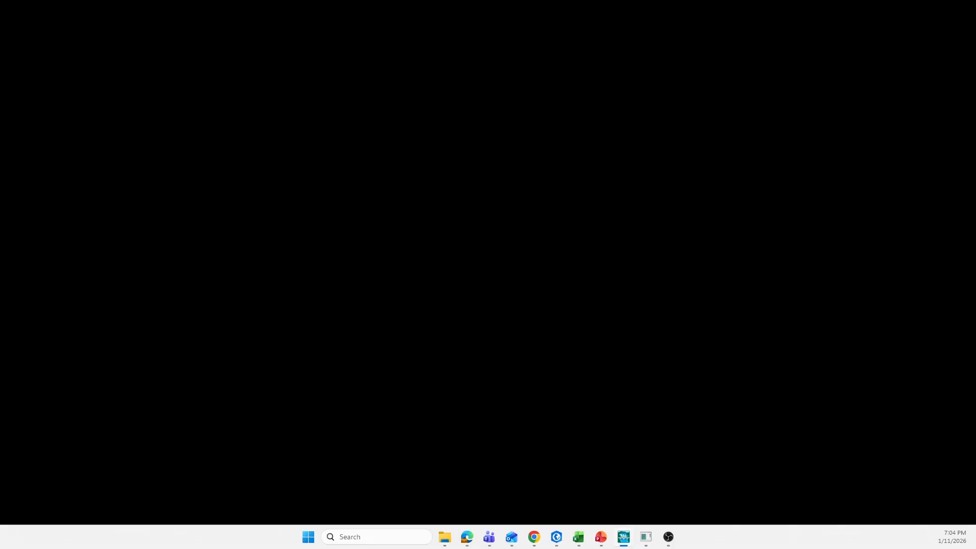
key(alt+Tab)
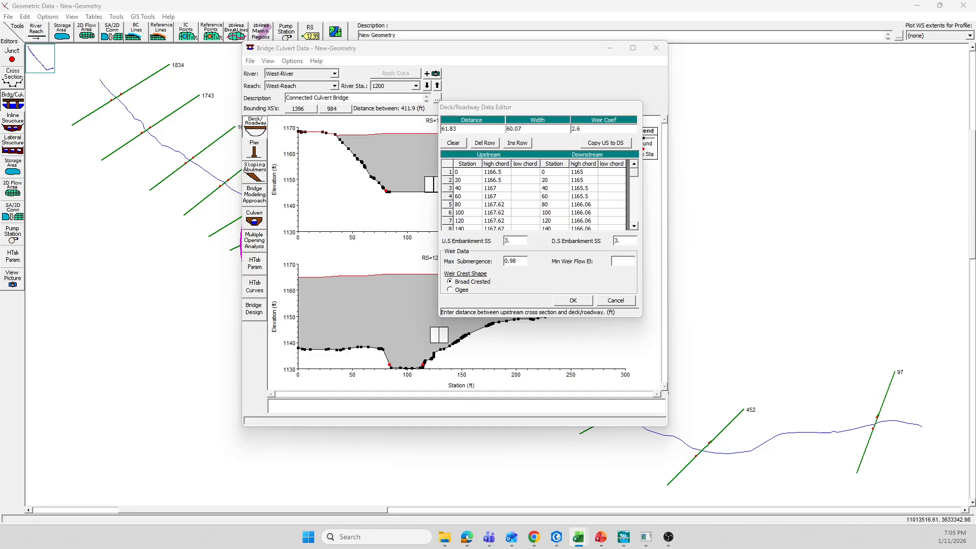
click(472, 131)
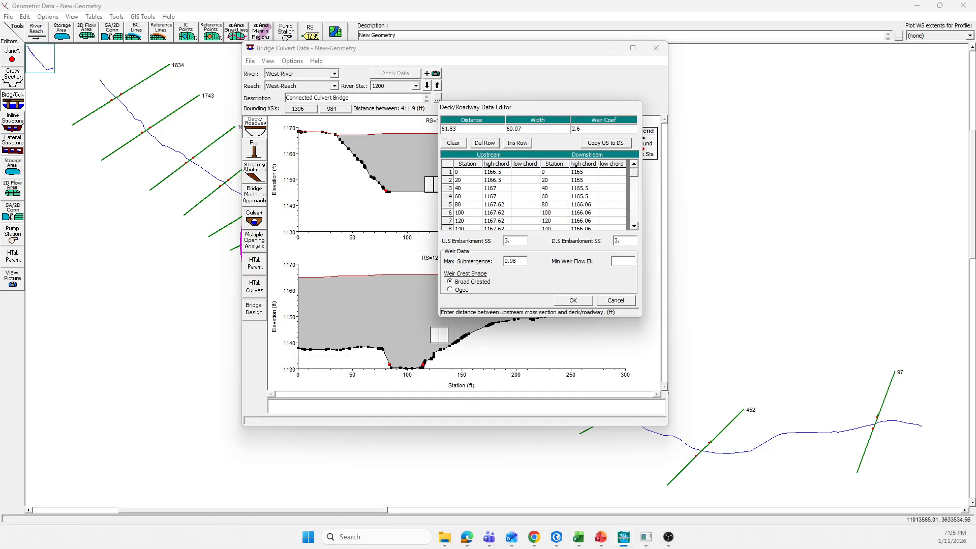
key(alt+Tab)
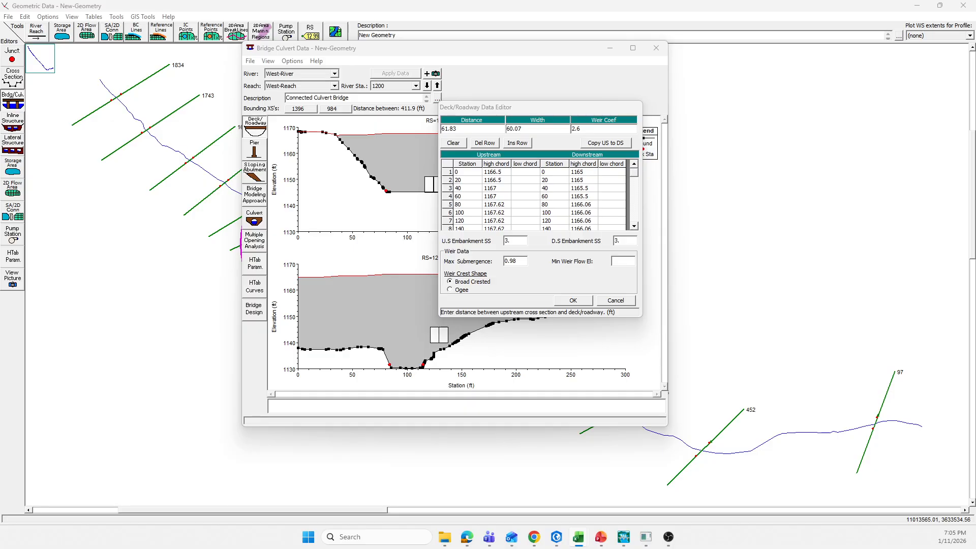
click(532, 128)
text(264.54)
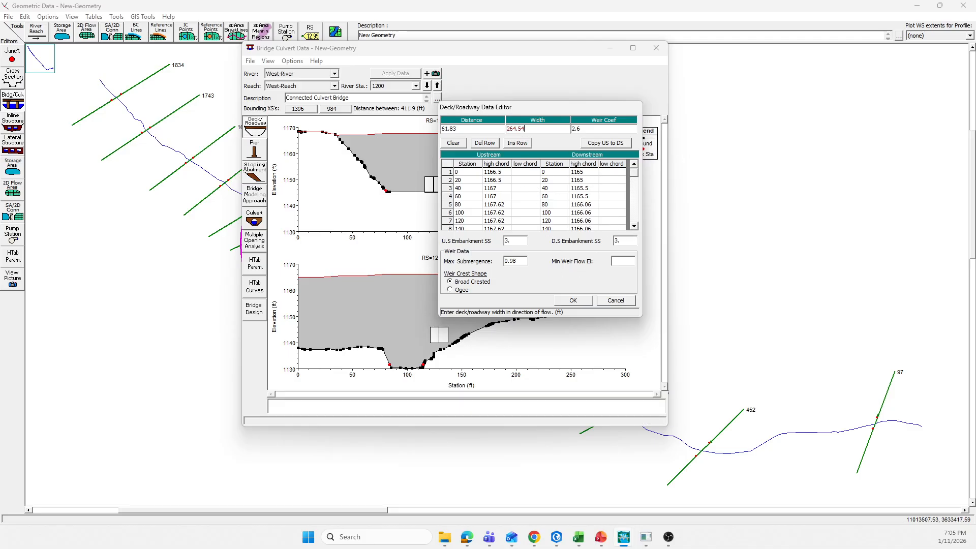
key(alt+Tab)
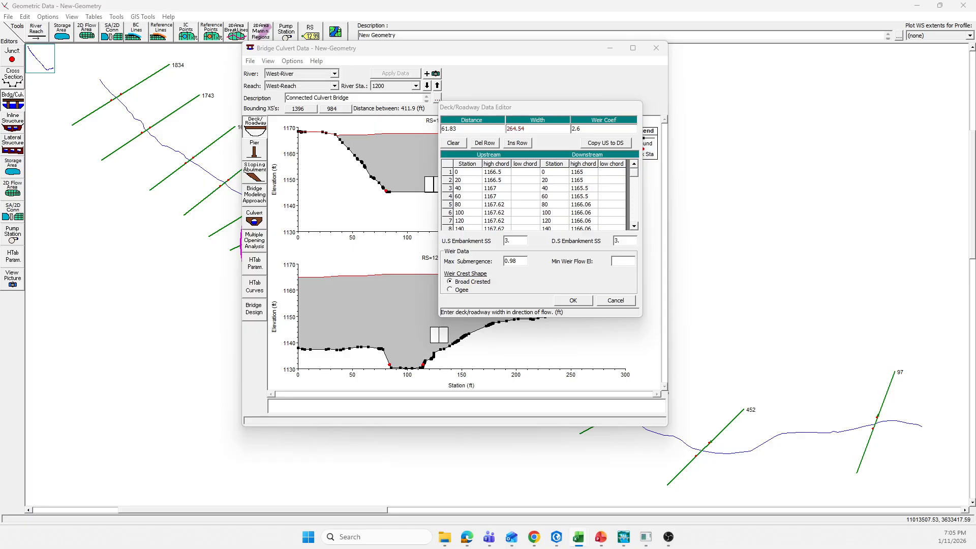
Paste new downstream high chord values into the deck/roadway table and close the deck editor
drag(585, 172, 589, 233)
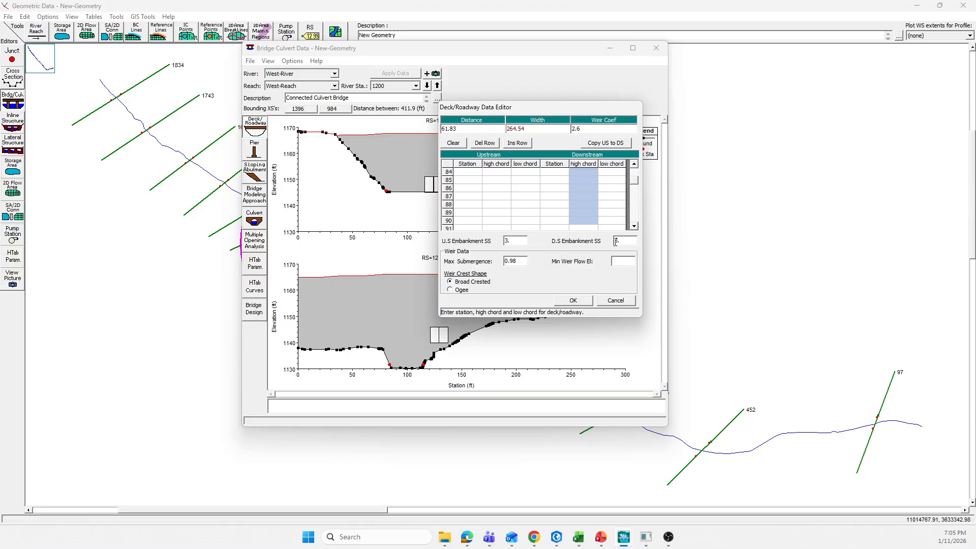
drag(635, 182, 635, 166)
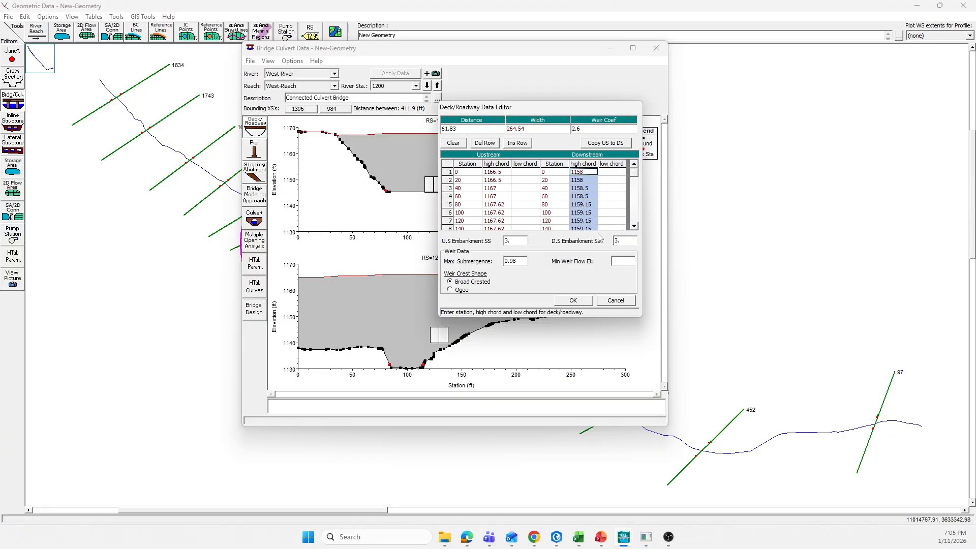
click(569, 300)
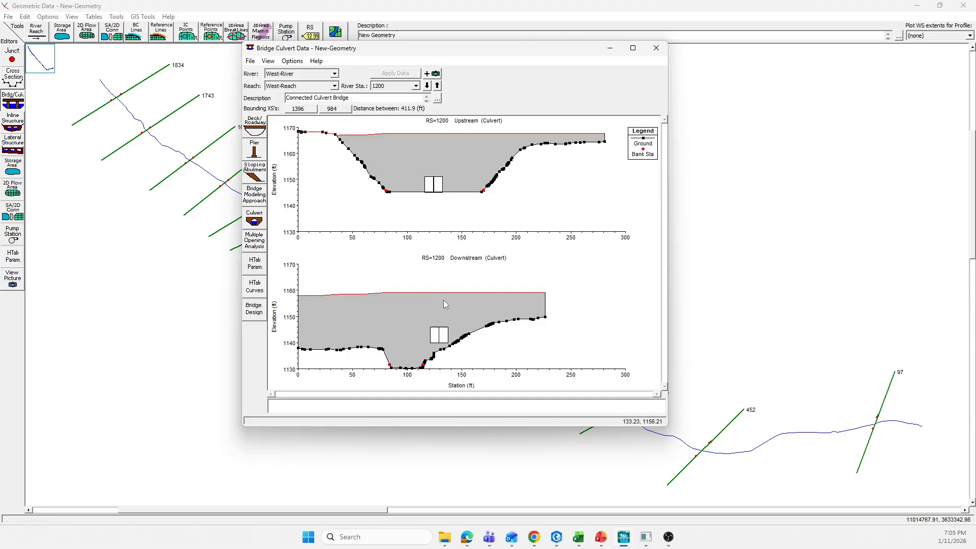
Reopen the bridge at 1200, open its culvert data, set the culvert length to 374.75 ft, and close the culvert editor
click(712, 257)
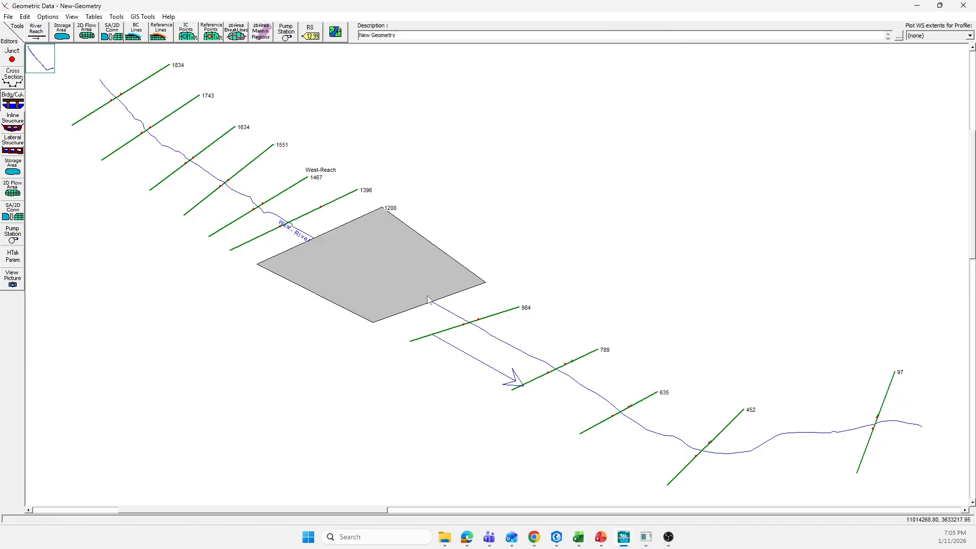
right_click(371, 292)
click(403, 314)
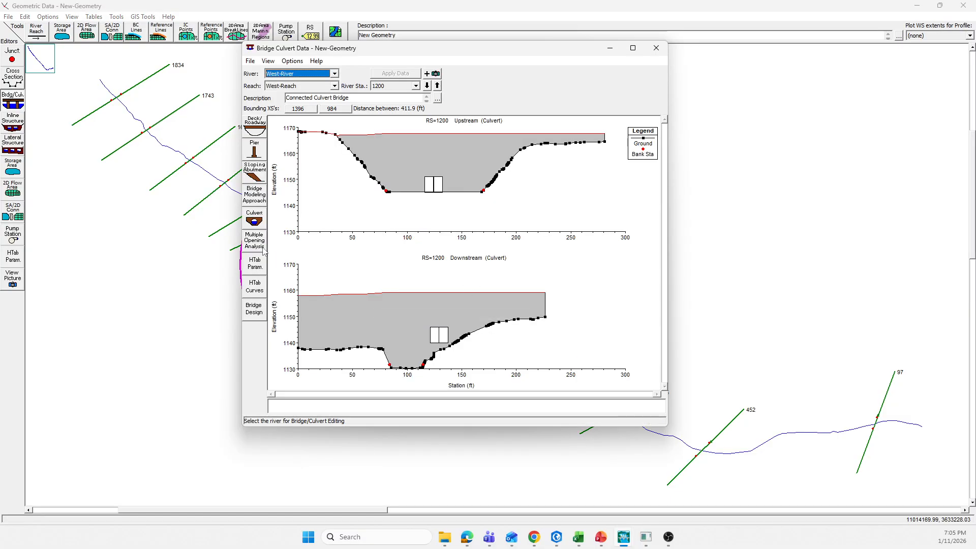
click(255, 219)
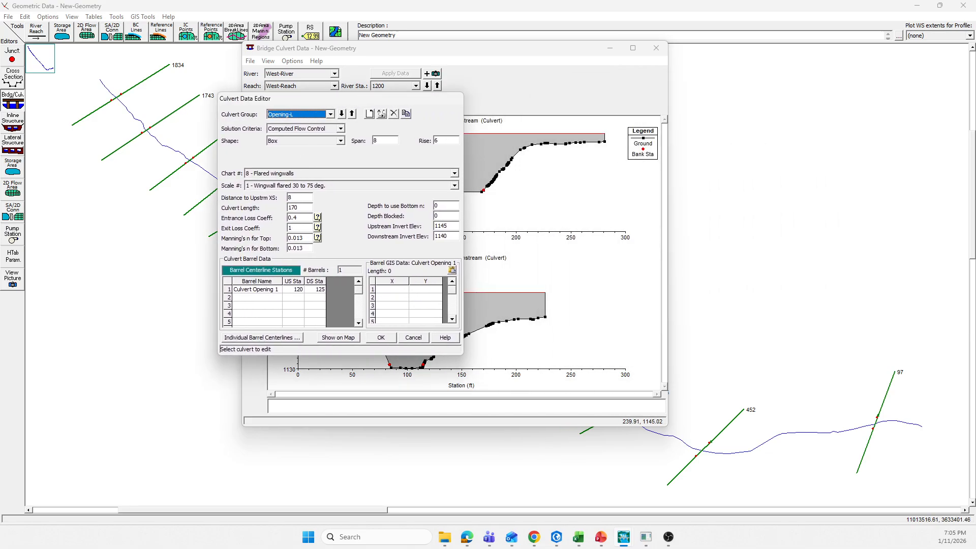
key(alt+Tab)
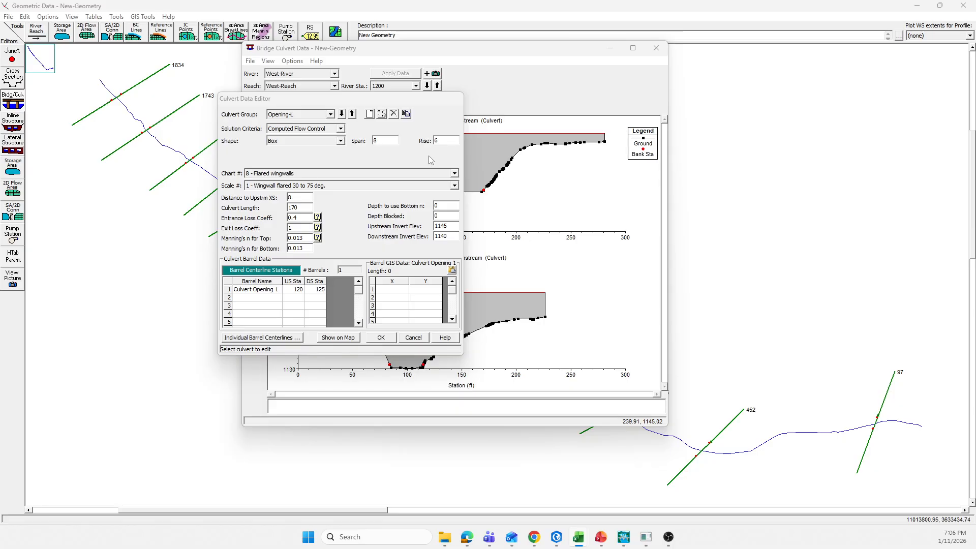
key(alt+Tab)
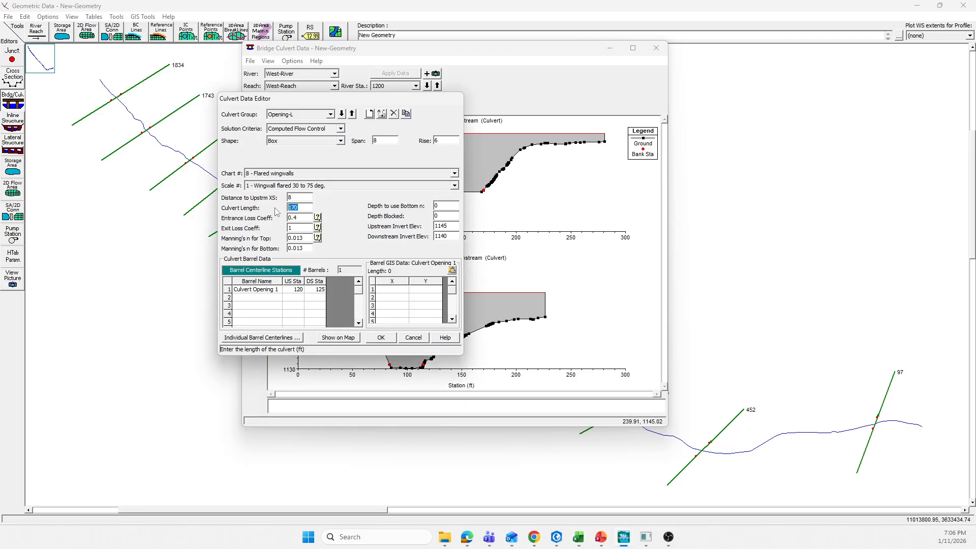
text(274.75)
click(330, 114)
click(304, 130)
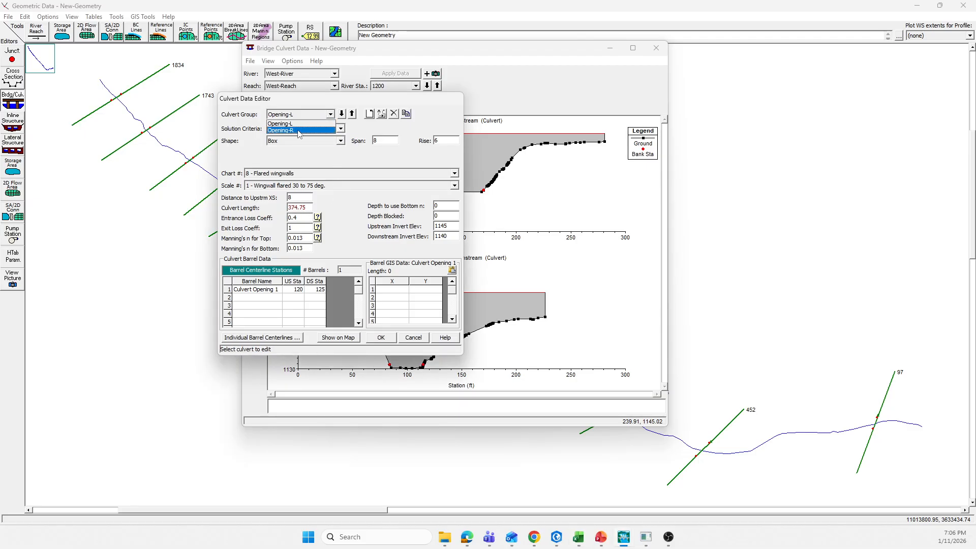
click(306, 207)
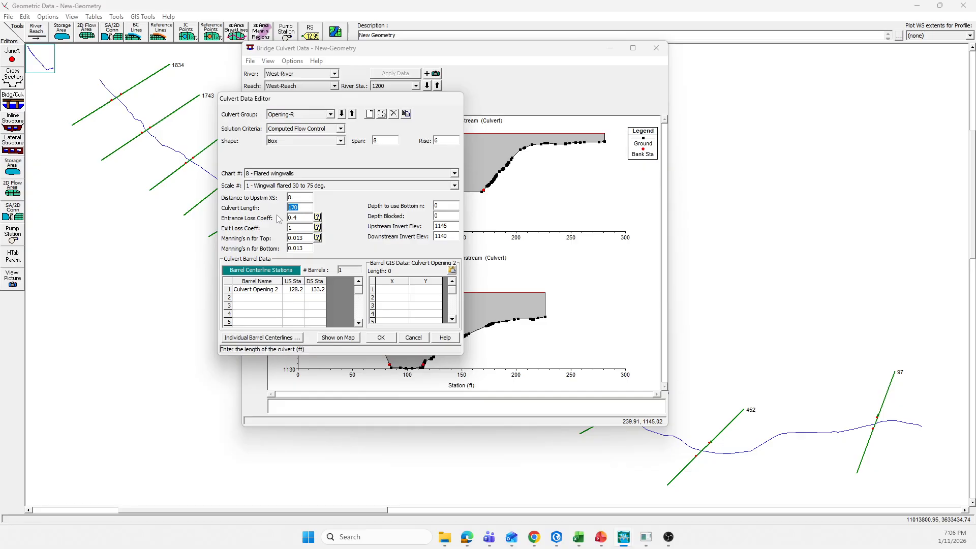
click(384, 338)
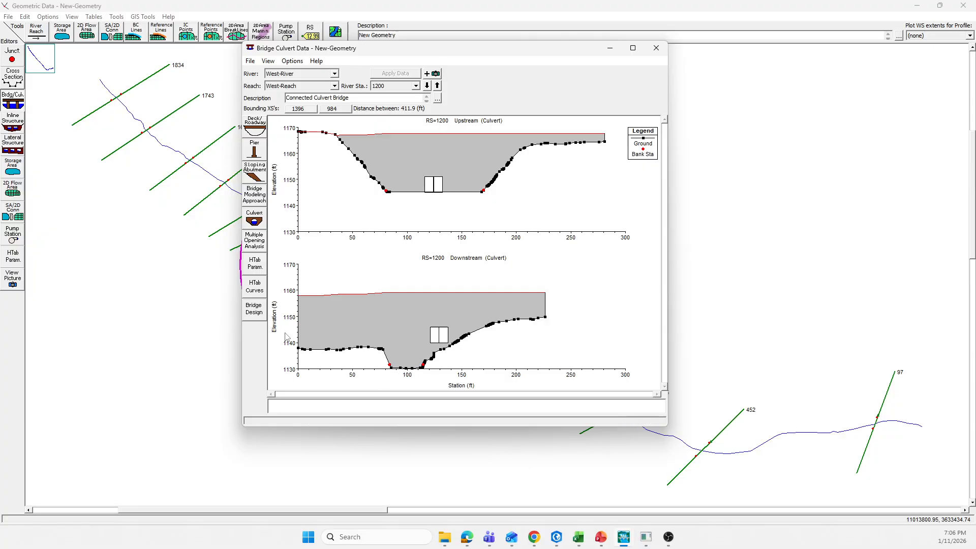
Reopen the culvert data and set the downstream invert elevation to 1130 for both Opening-L and Opening-R
click(256, 221)
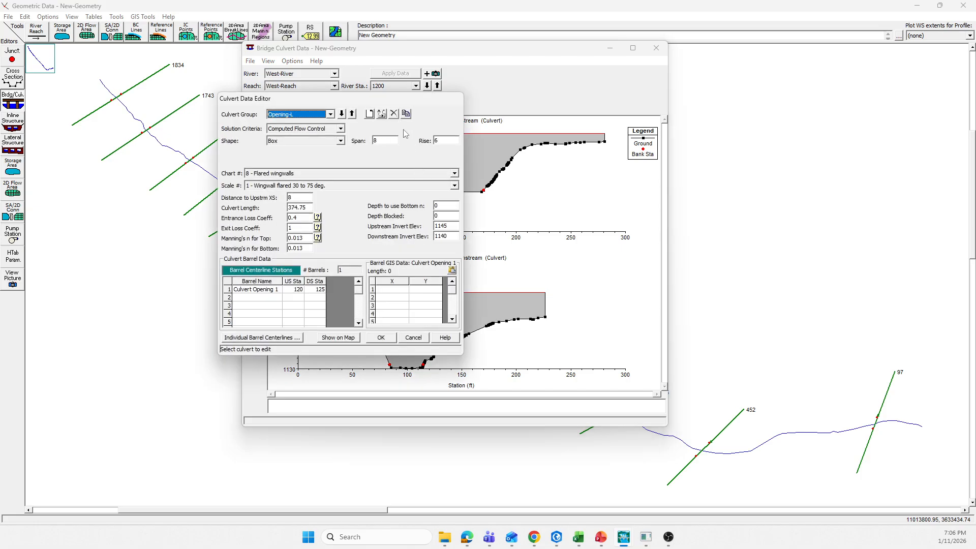
drag(372, 103, 620, 92)
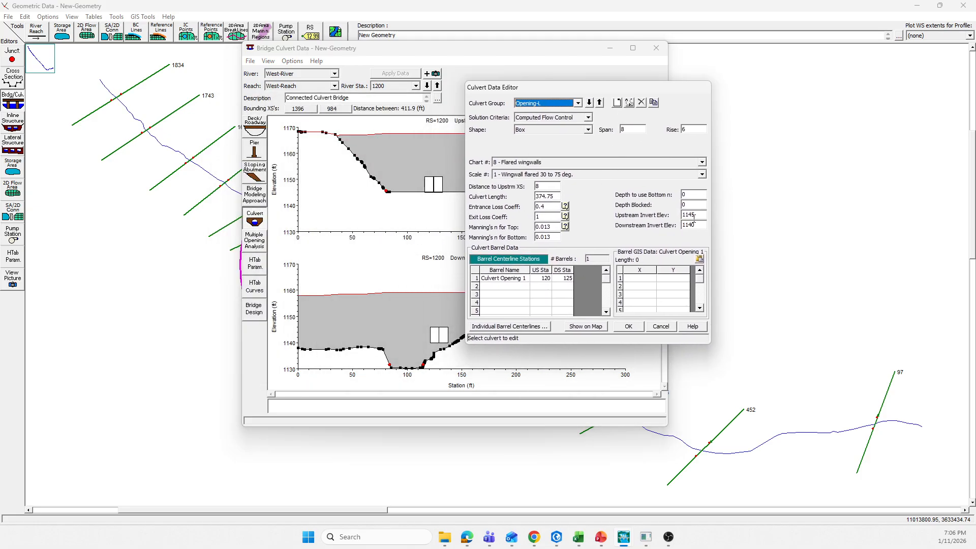
drag(695, 225, 691, 224)
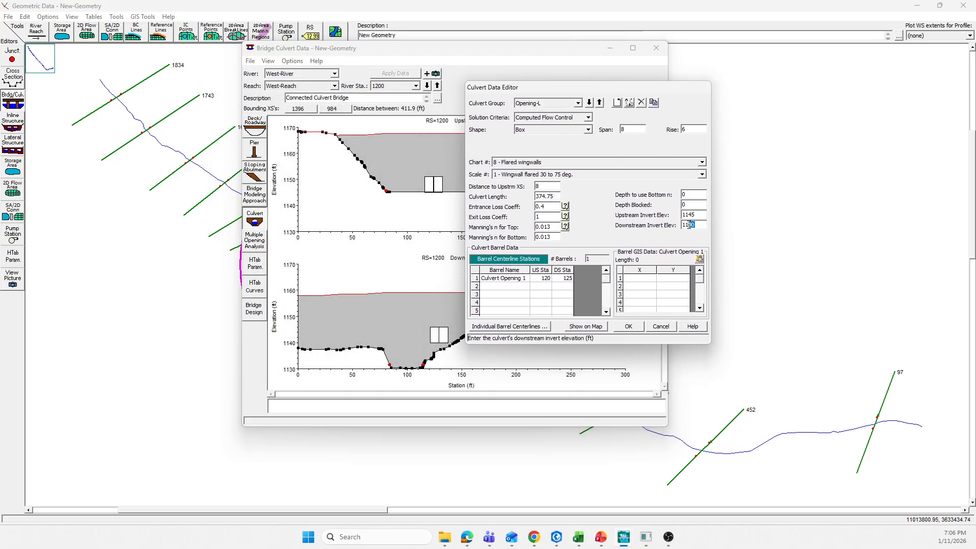
text(3)
drag(695, 225, 661, 224)
click(578, 102)
click(559, 119)
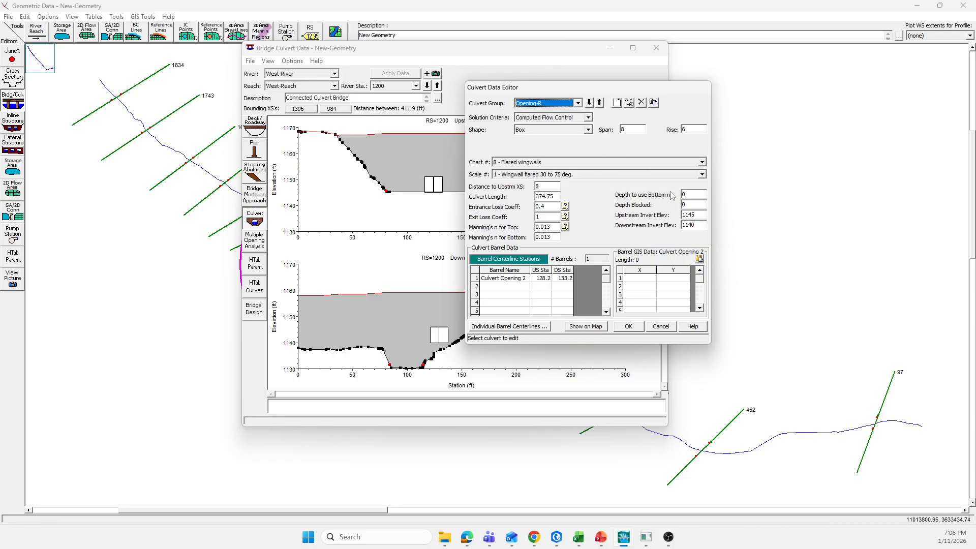
drag(695, 225, 661, 230)
text(1130)
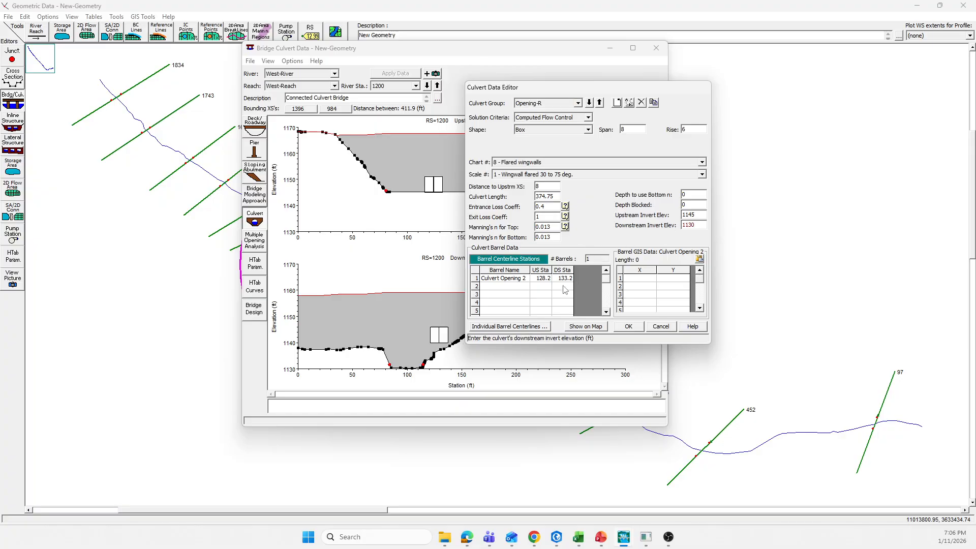
Switch to culvert group Opening-L and set its barrel's downstream station to 95
drag(620, 92, 670, 80)
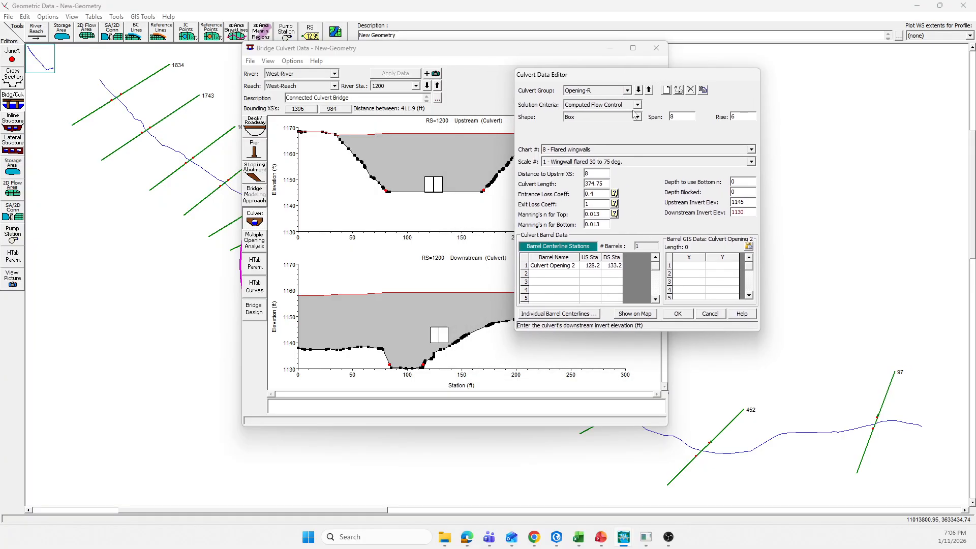
click(627, 90)
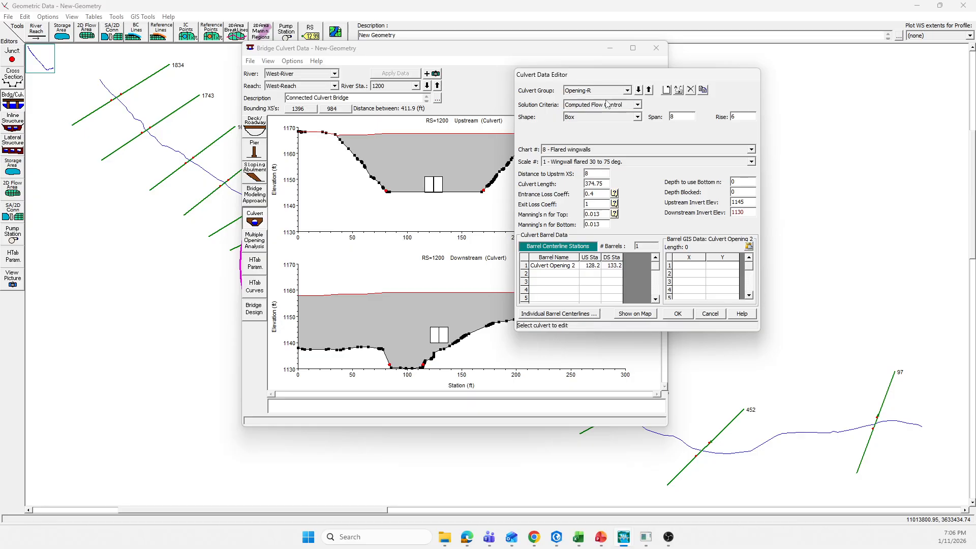
click(592, 97)
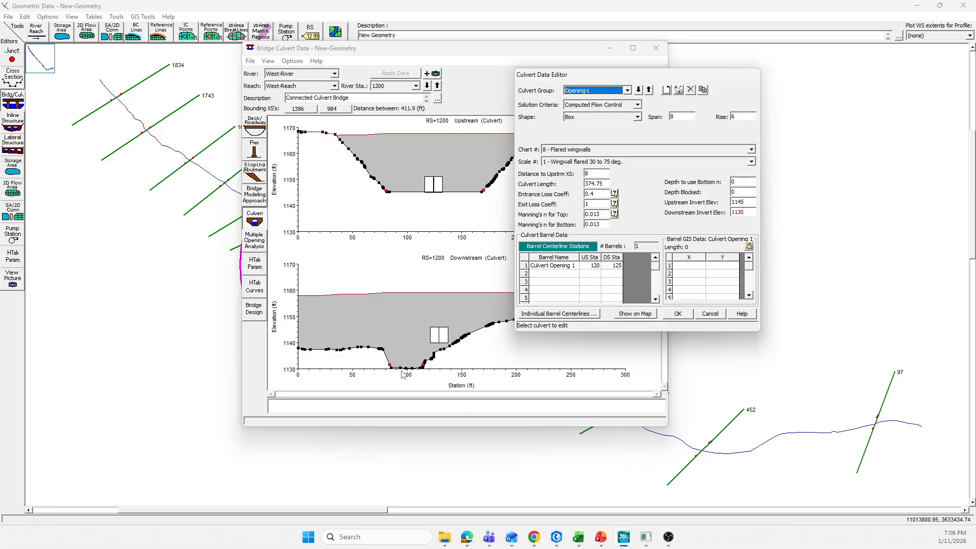
click(619, 266)
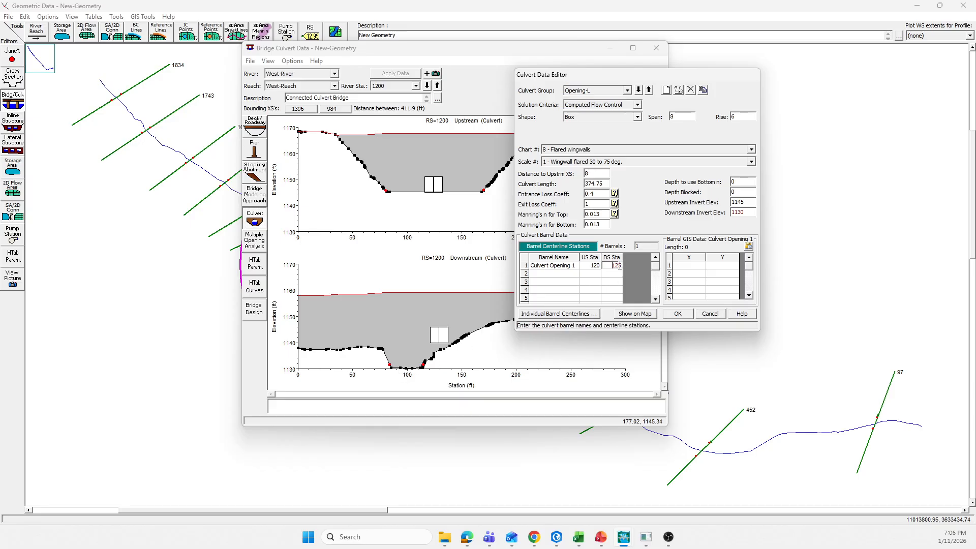
drag(622, 266, 612, 268)
text(5)
Switch to culvert group Opening-R, adjust its barrel's downstream station, and close the culvert editor
click(627, 90)
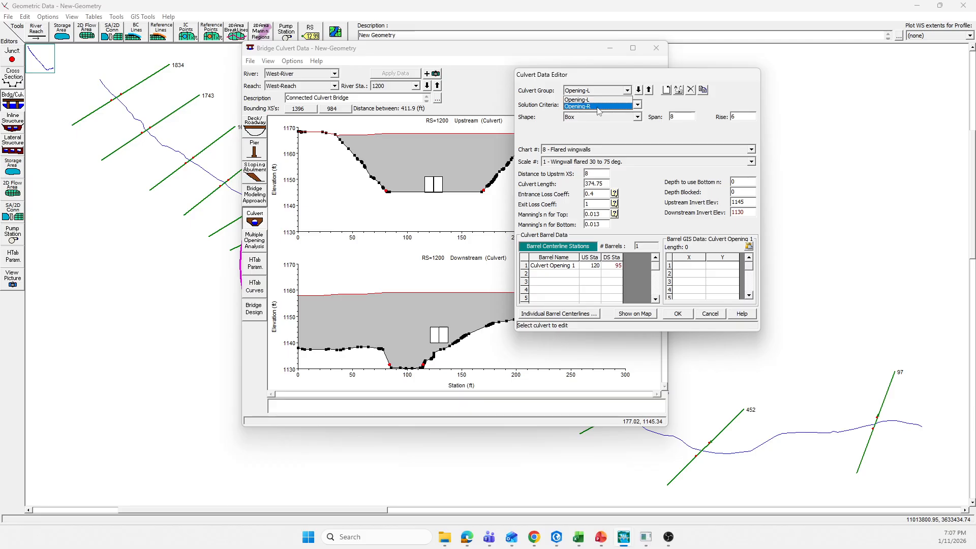
click(599, 106)
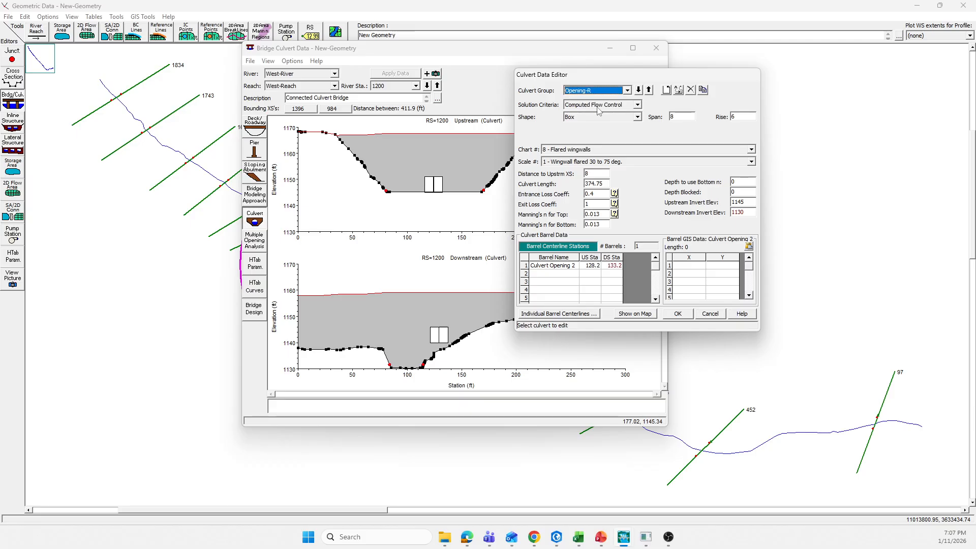
click(616, 267)
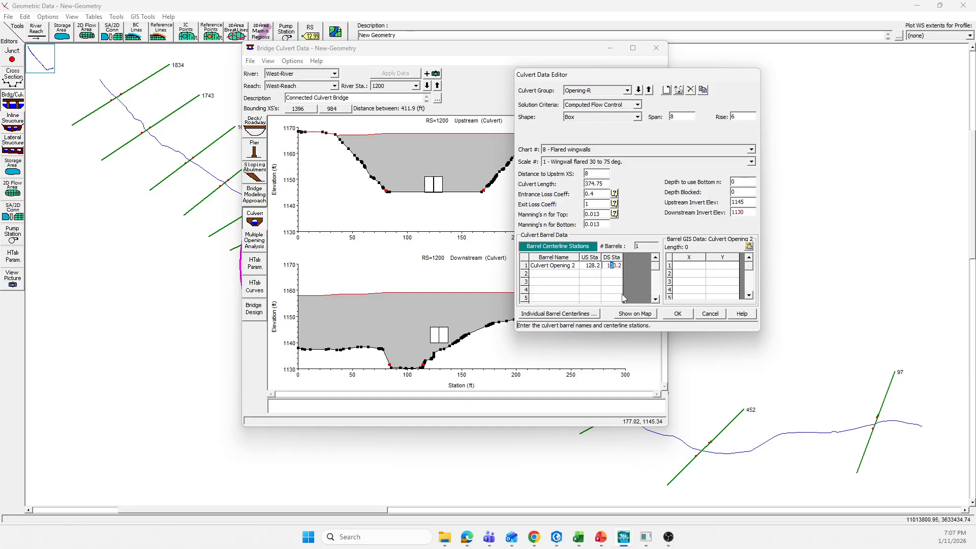
text(0)
click(677, 315)
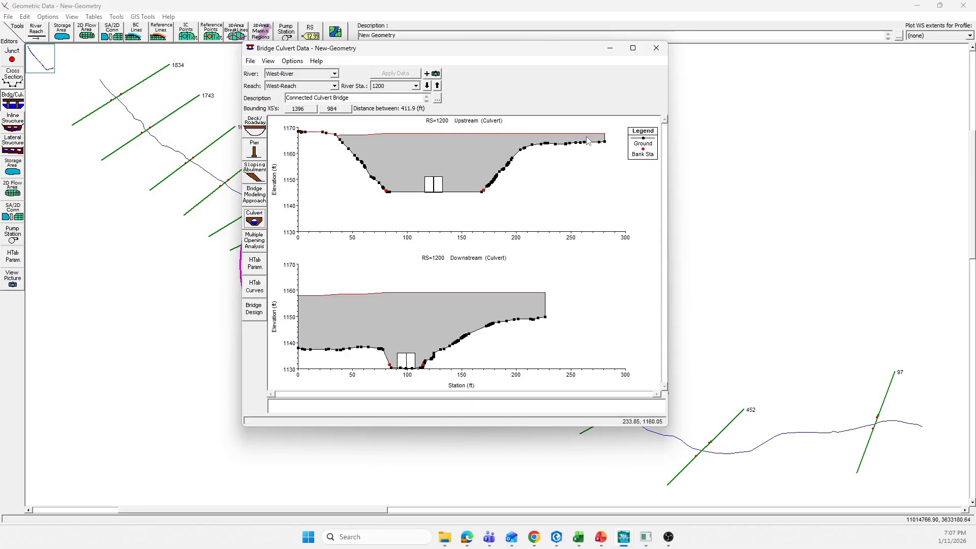
Close the bridge culvert data window and save the geometry data
click(664, 49)
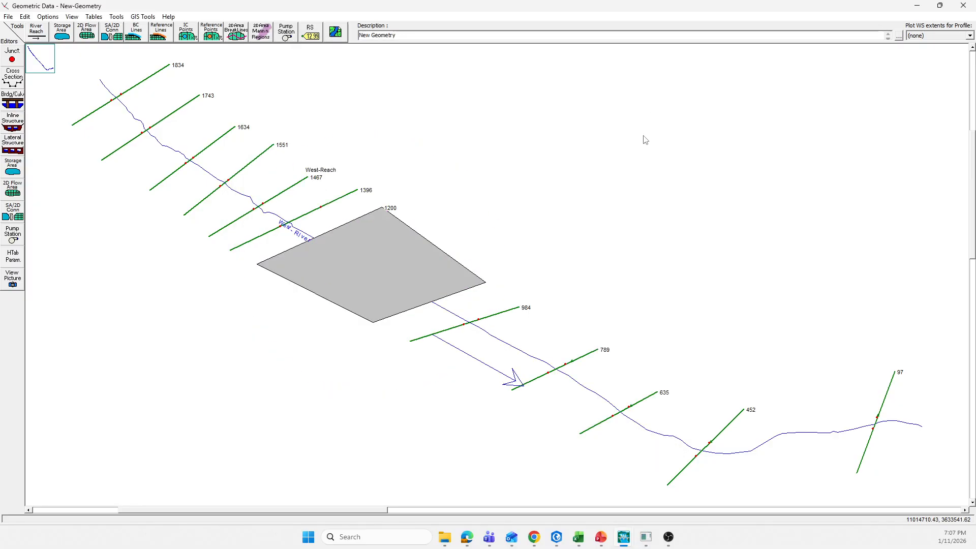
click(8, 17)
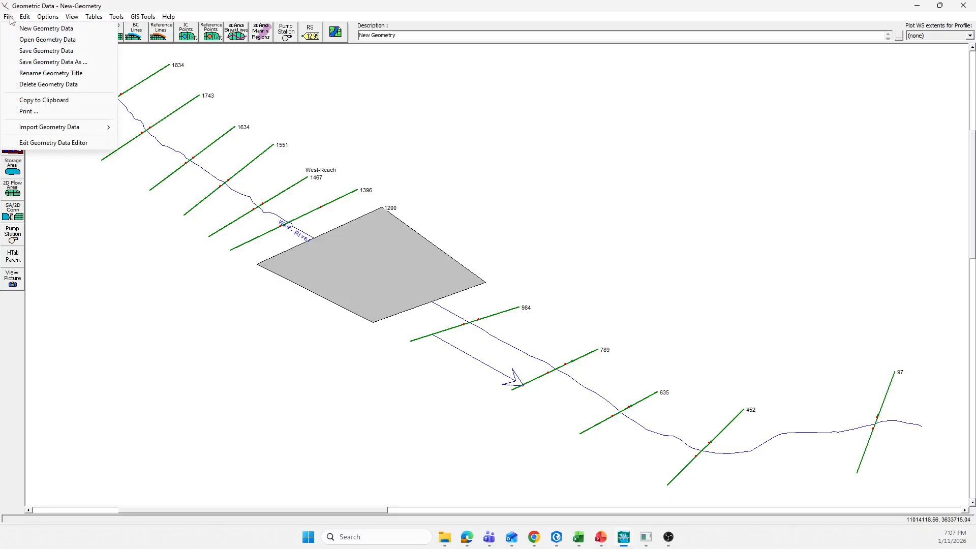
click(42, 52)
Bring the main HEC-RAS window forward and open the Steady Flow Analysis window
mouse_move(620, 544)
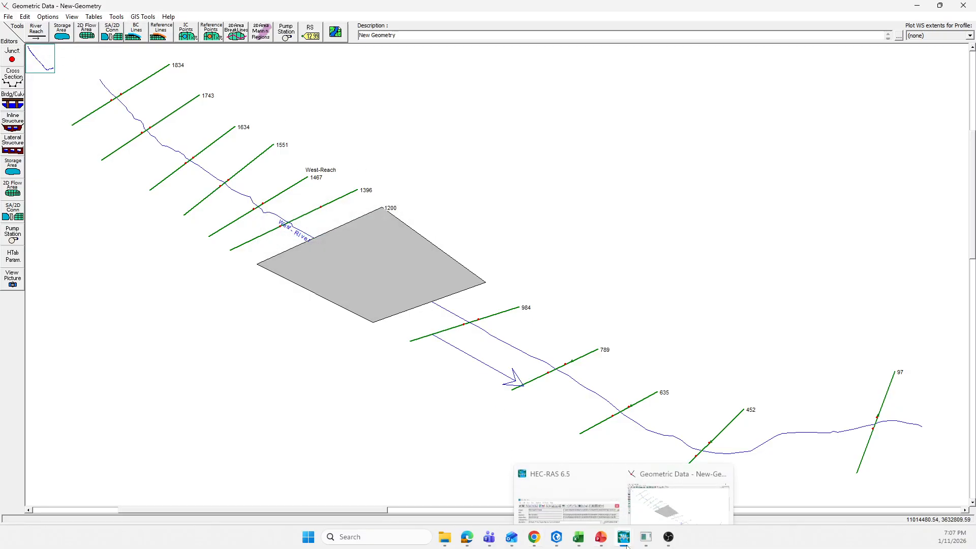
click(575, 499)
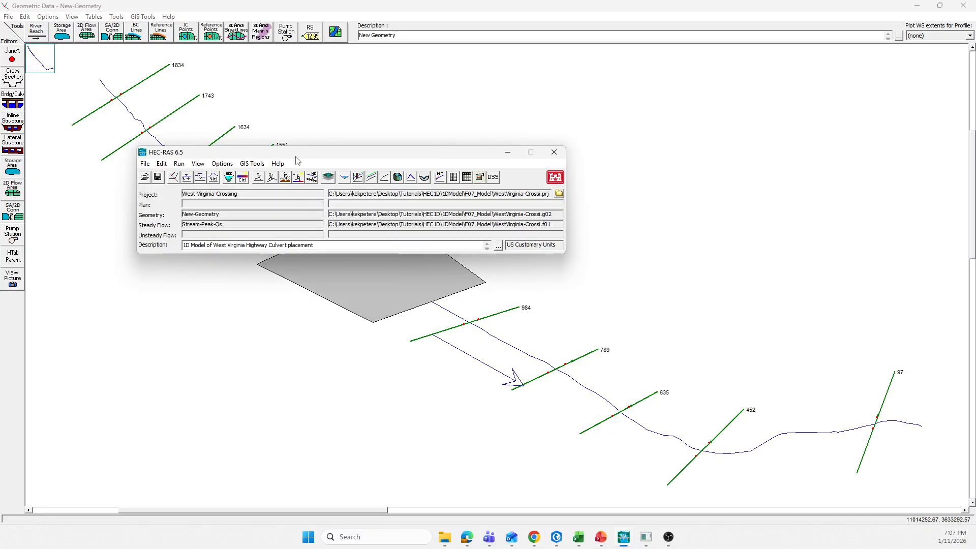
drag(296, 152, 310, 147)
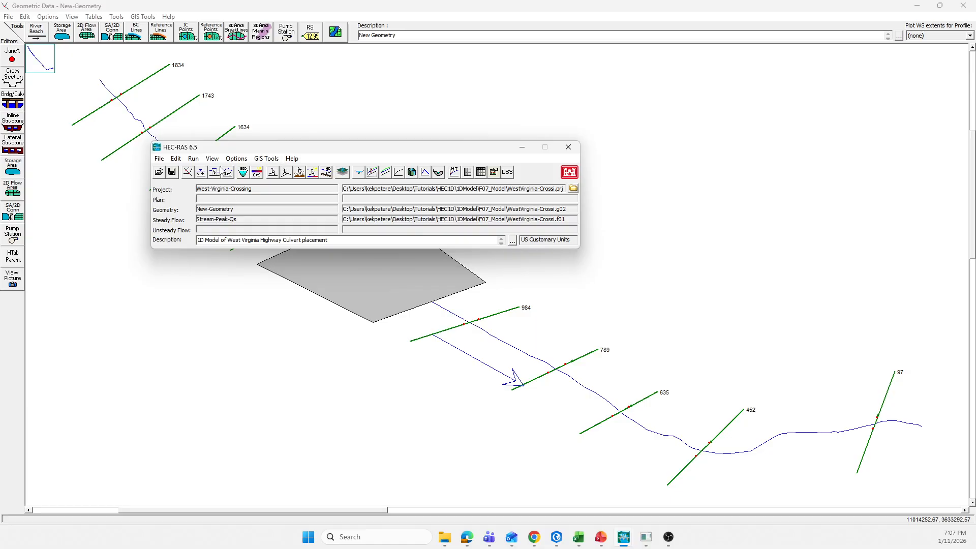
click(193, 158)
click(212, 173)
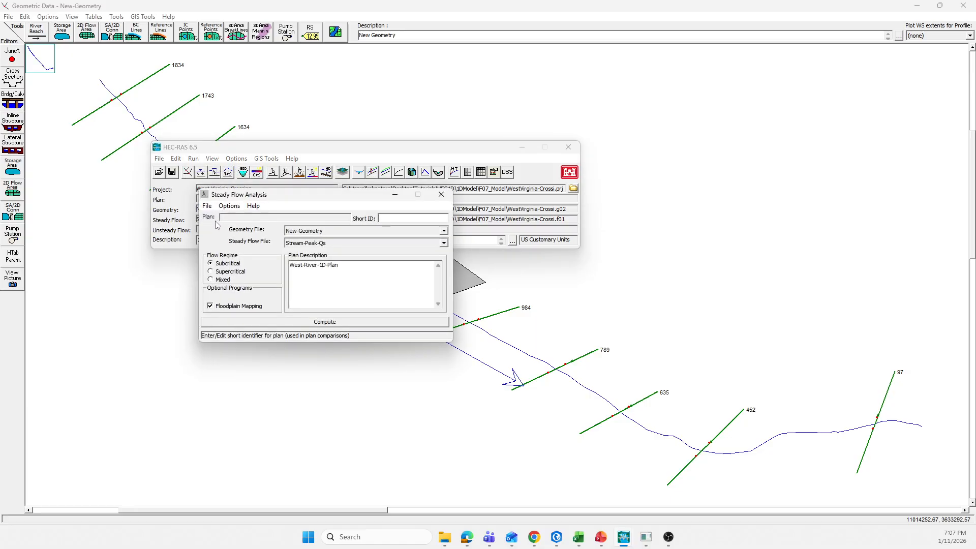
Save the plan under a new title, West-River-1D-Plan-New
click(207, 206)
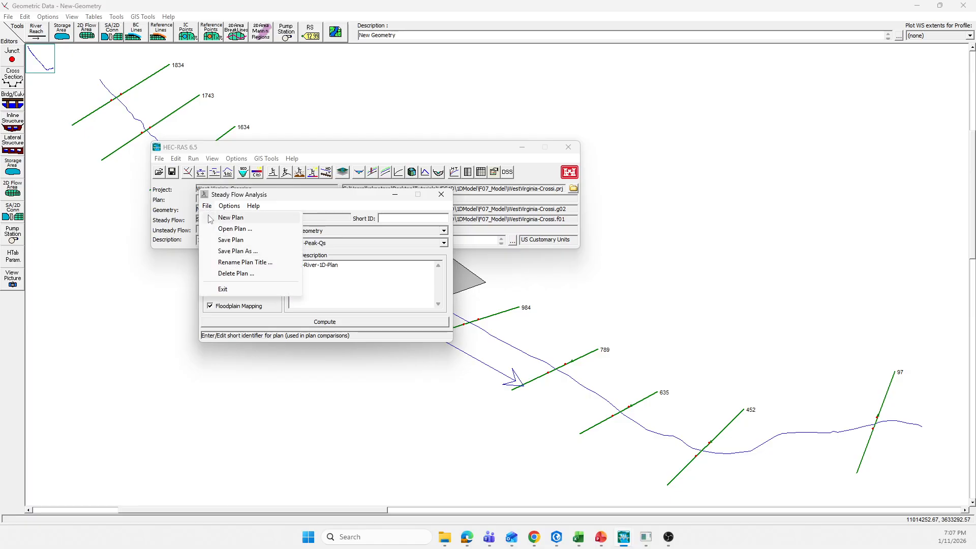
click(232, 251)
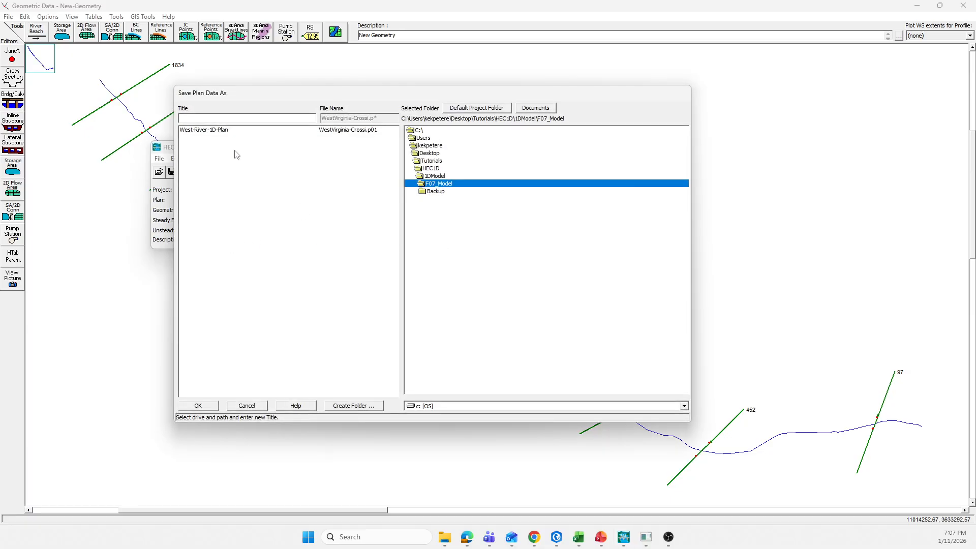
click(200, 118)
double_click(216, 117)
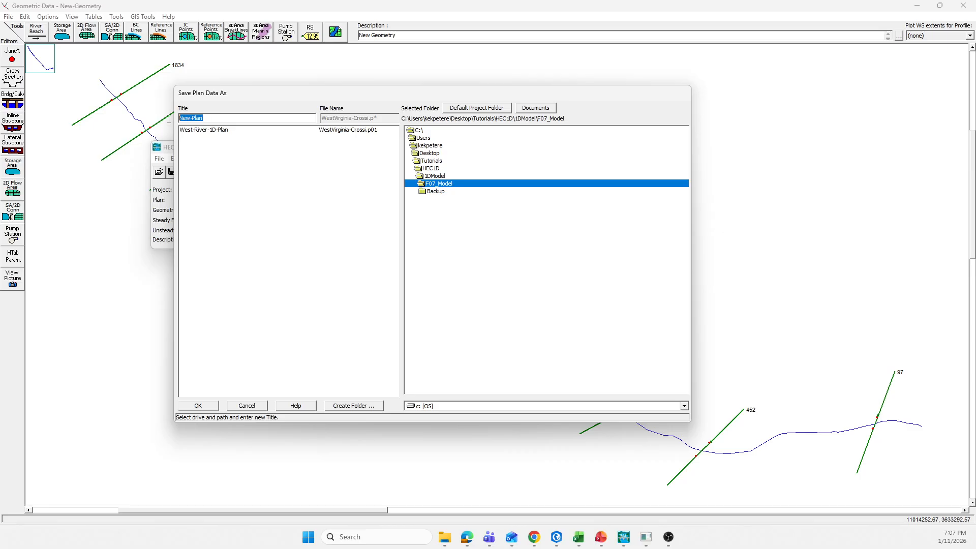
click(228, 132)
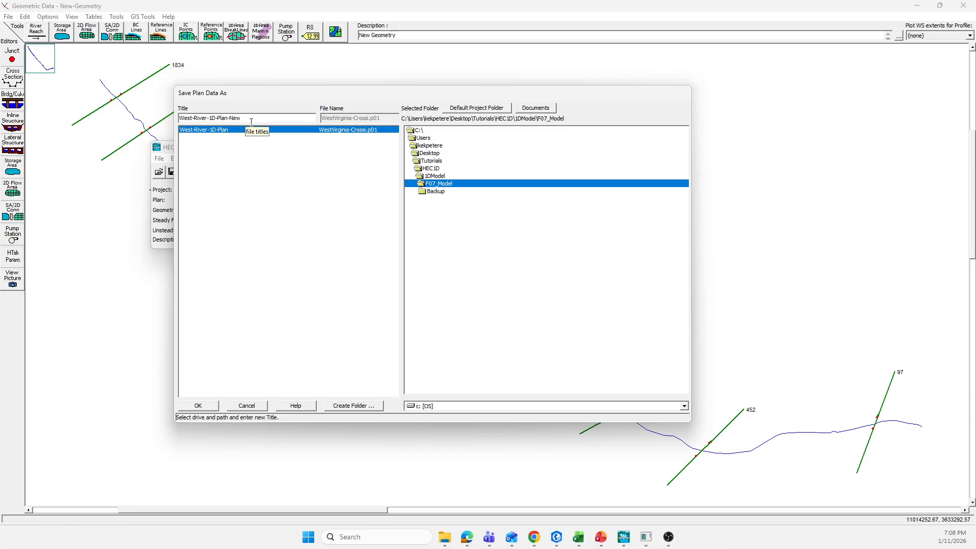
drag(253, 120, 167, 120)
key(ctrl+c)
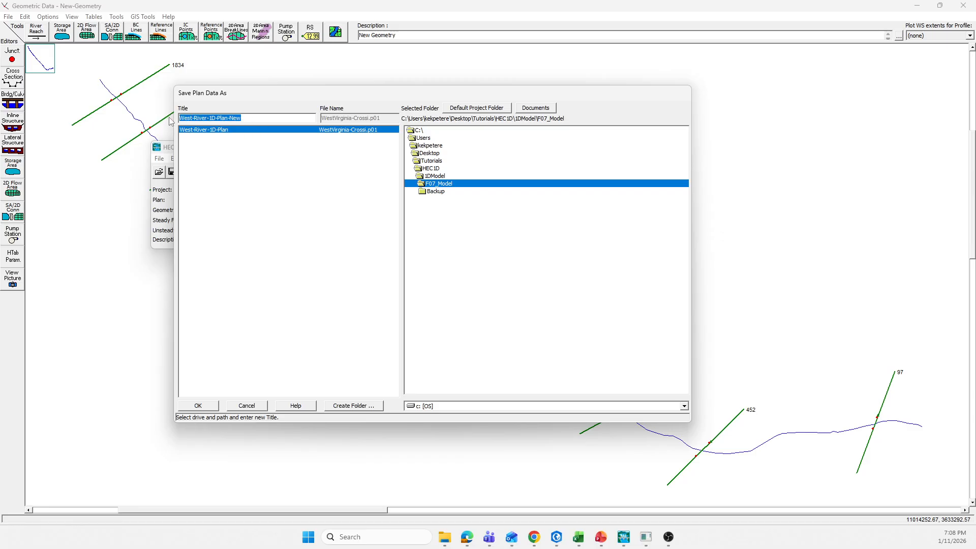
click(204, 406)
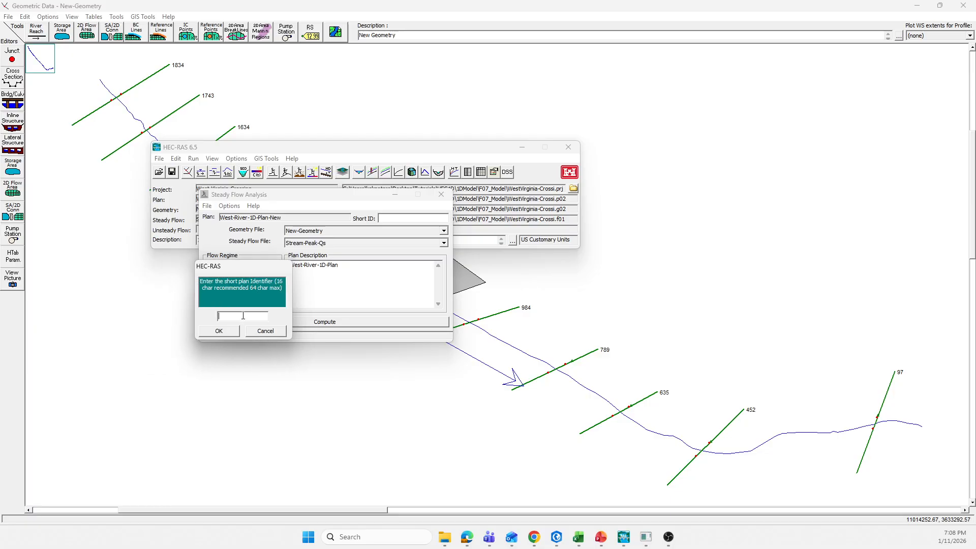
Paste the plan title West-River-1D-Plan-New as the short plan identifier
key(ctrl+v)
click(234, 331)
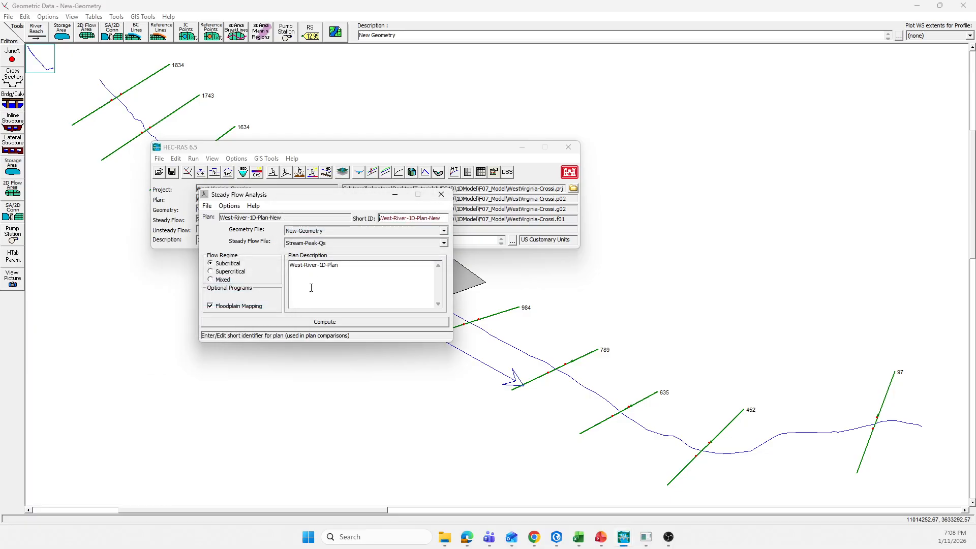
Set the plan description to West-River-1D-Plan (New) and turn off Floodplain Mapping
drag(314, 202, 349, 207)
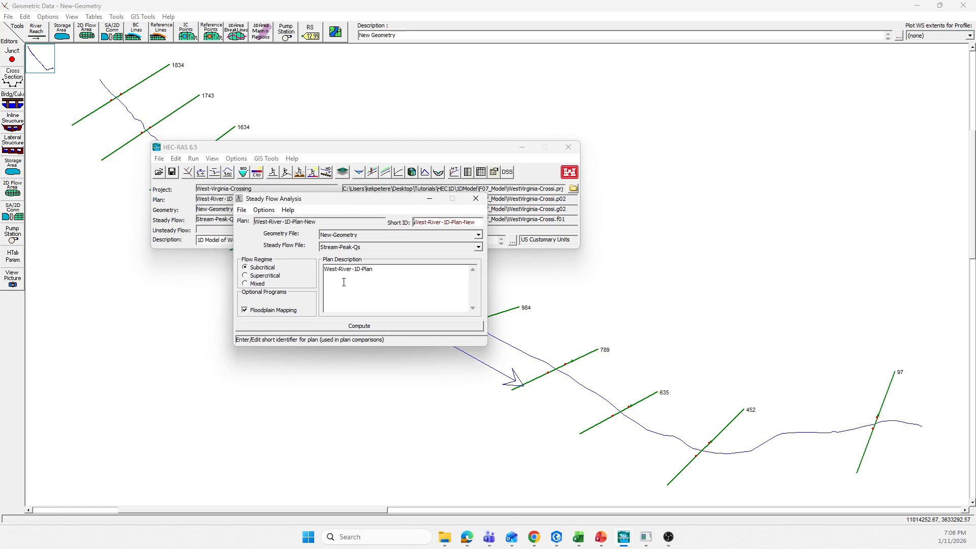
click(388, 271)
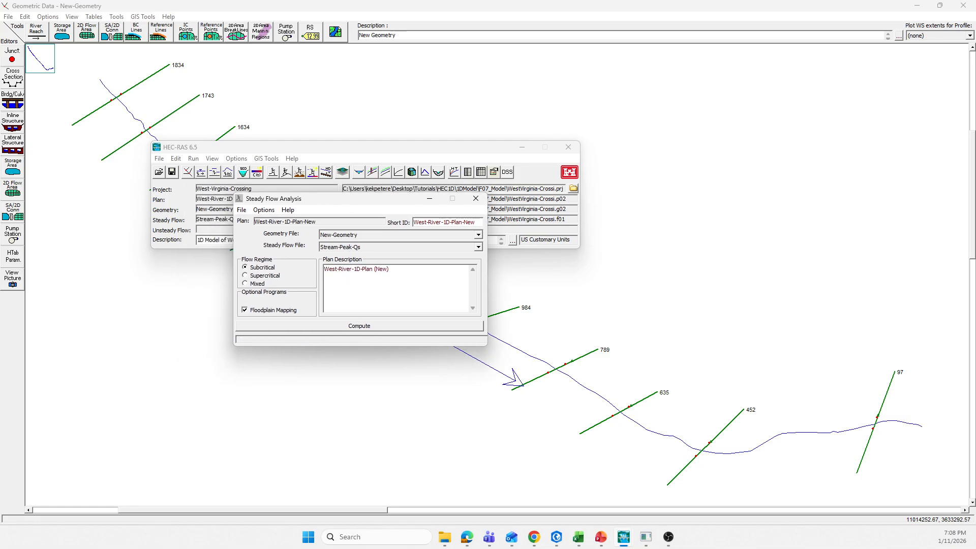
click(245, 310)
Save the plan, run the steady flow computation, and close the computation window
click(242, 211)
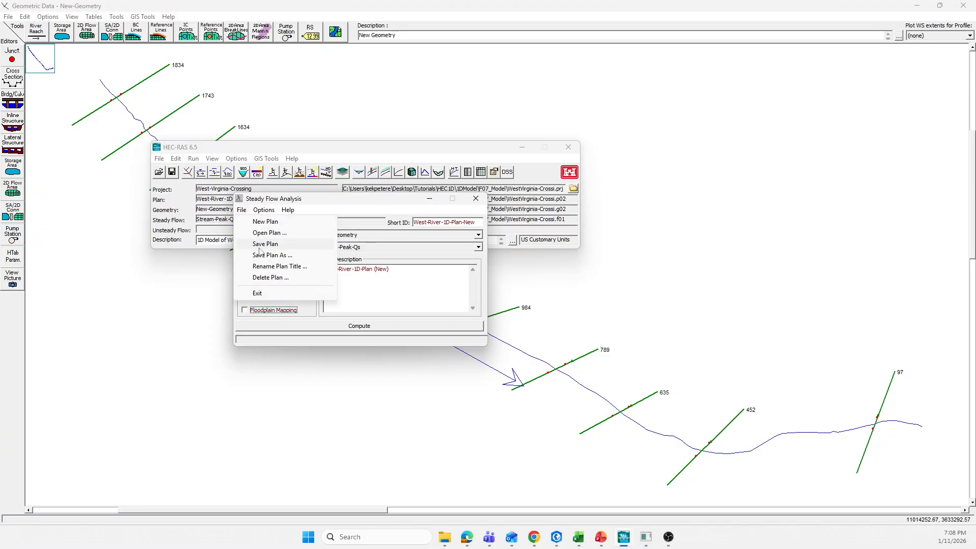
click(262, 245)
drag(356, 224, 399, 179)
click(402, 304)
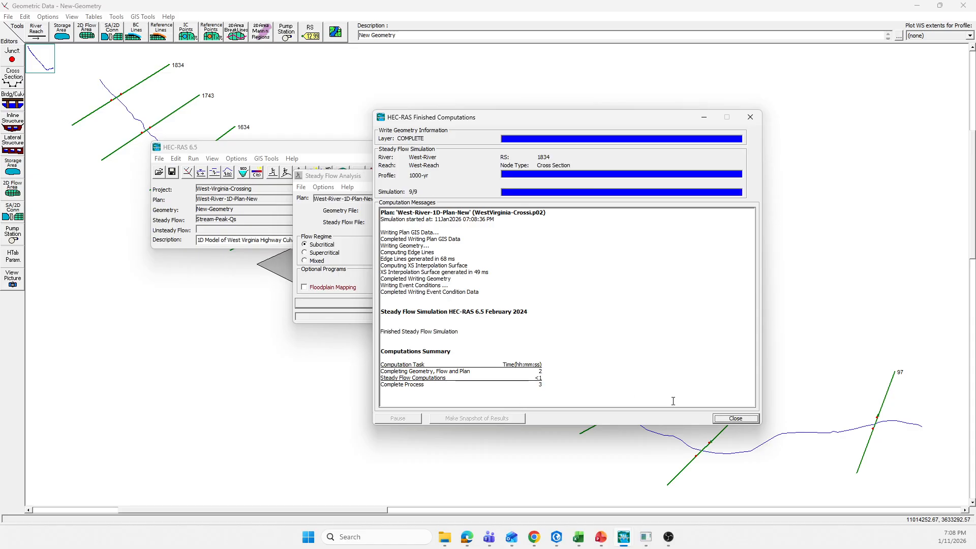
click(735, 419)
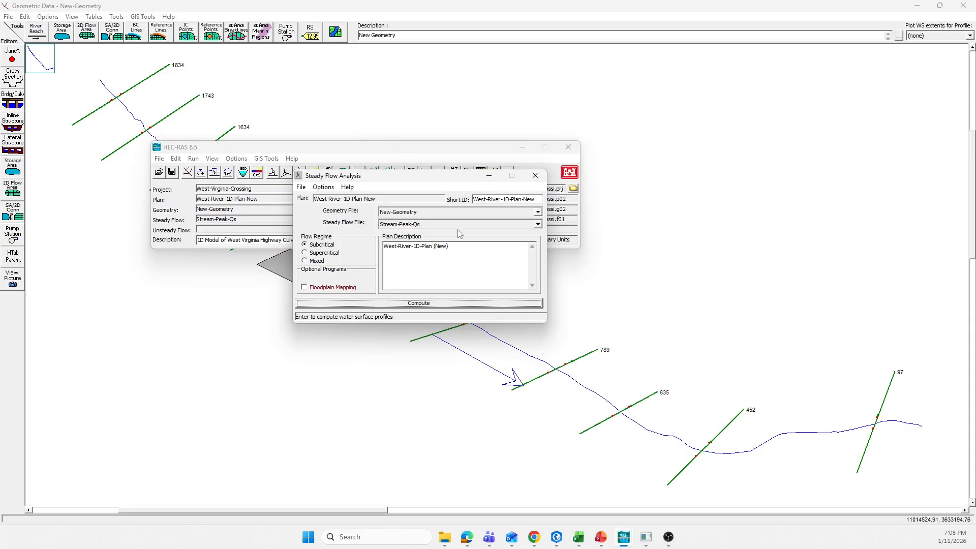
Close the Steady Flow Analysis window and open the water surface profile plot
click(535, 175)
click(373, 173)
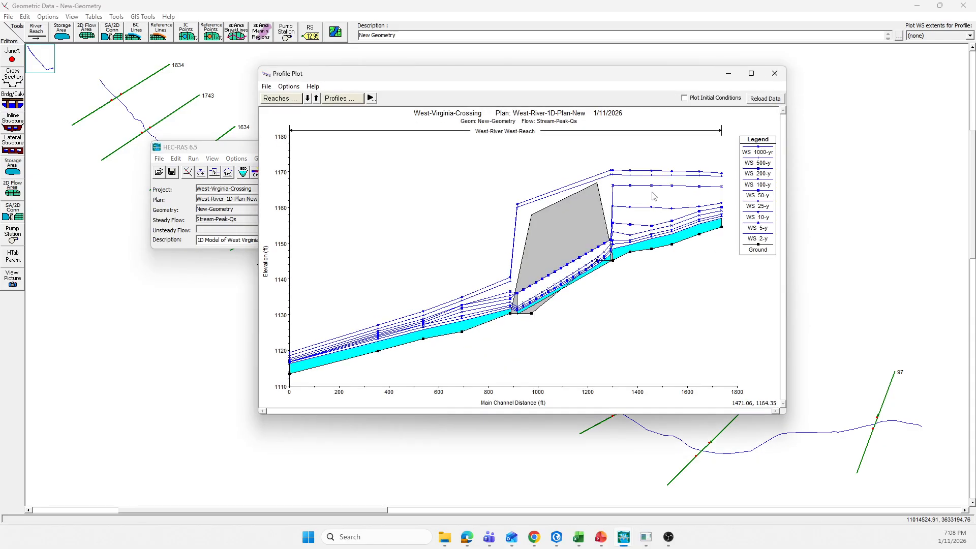
drag(578, 78, 465, 60)
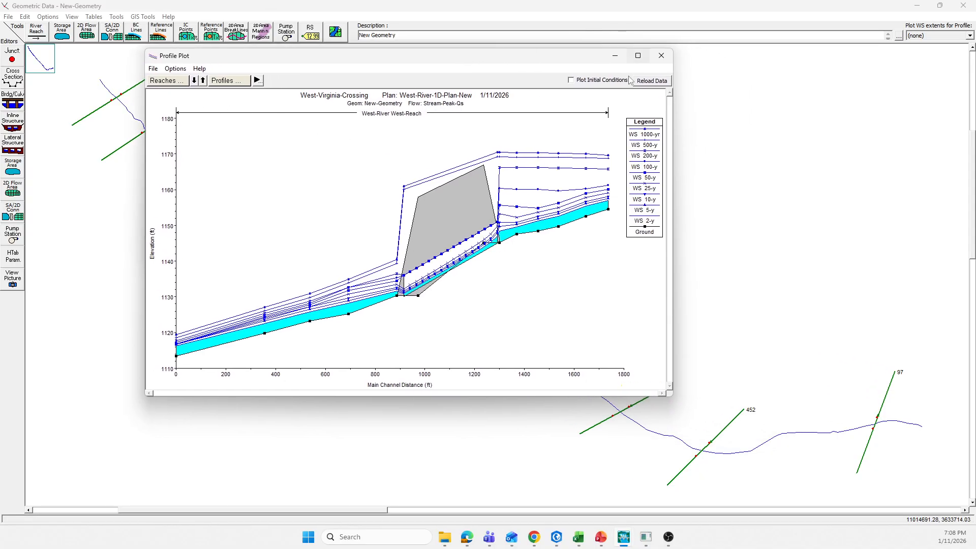
Highlight each water surface profile in the legend, from 2-yr up to 1000-yr, to inspect it
click(649, 218)
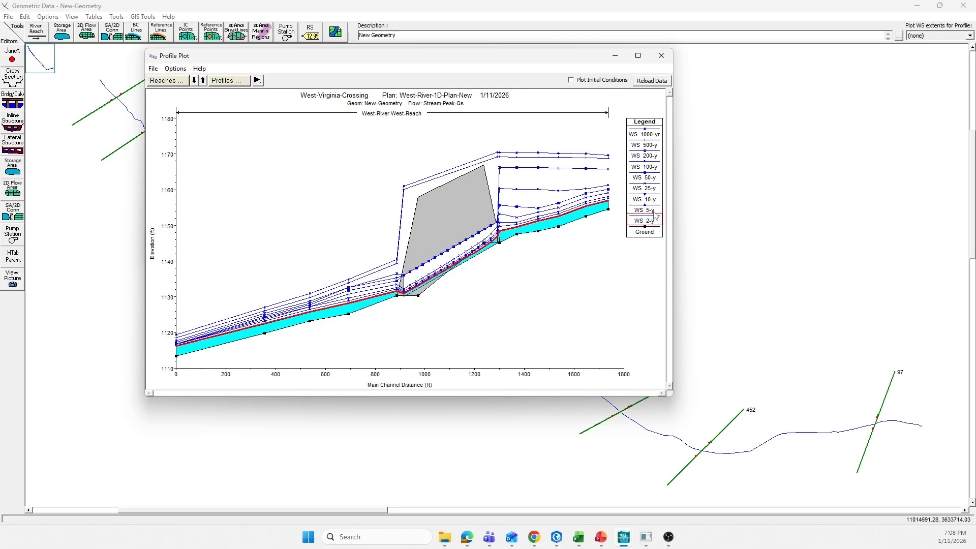
click(651, 208)
click(650, 199)
click(652, 189)
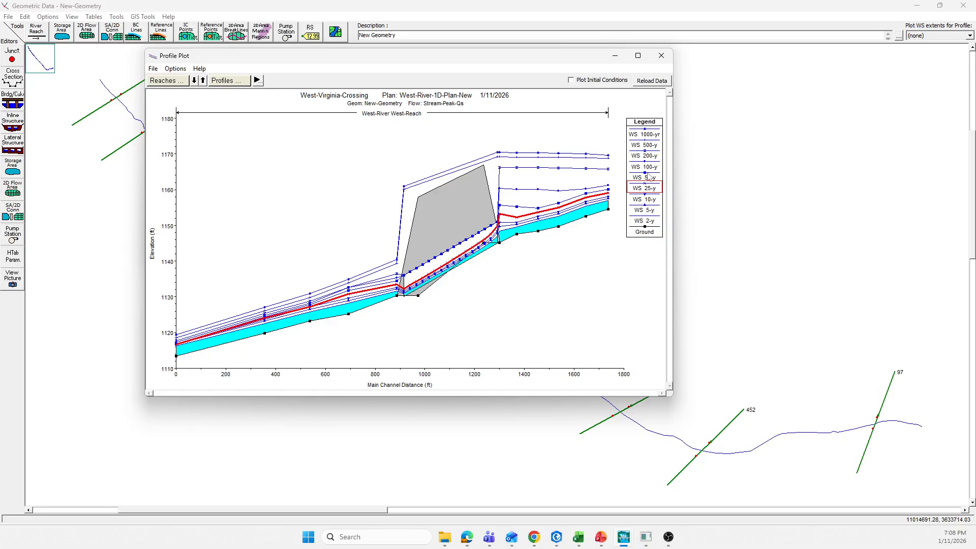
click(649, 176)
click(652, 168)
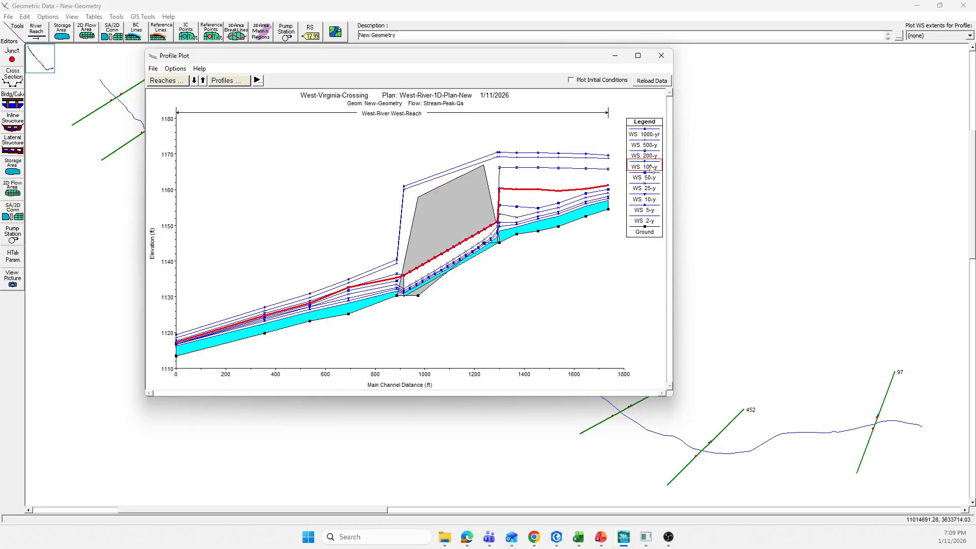
click(649, 157)
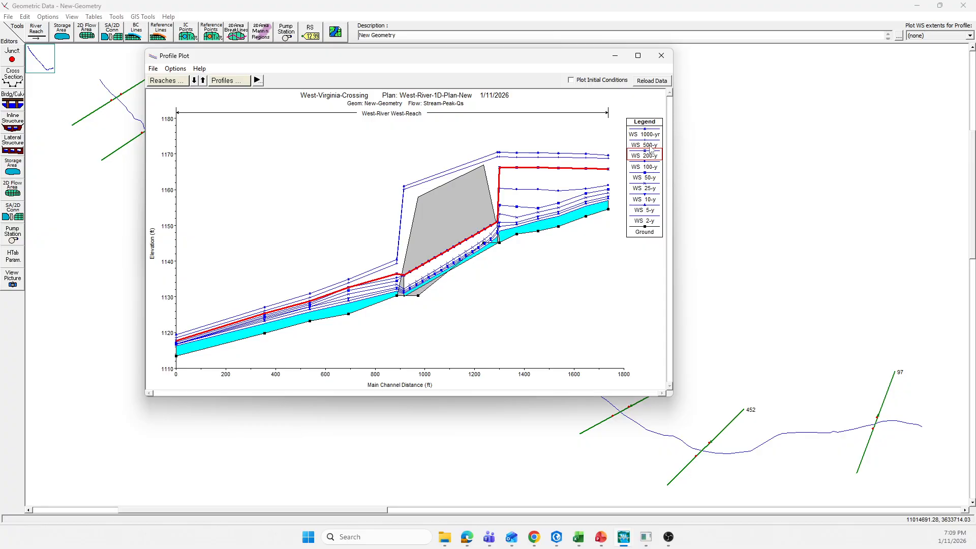
click(651, 146)
click(651, 136)
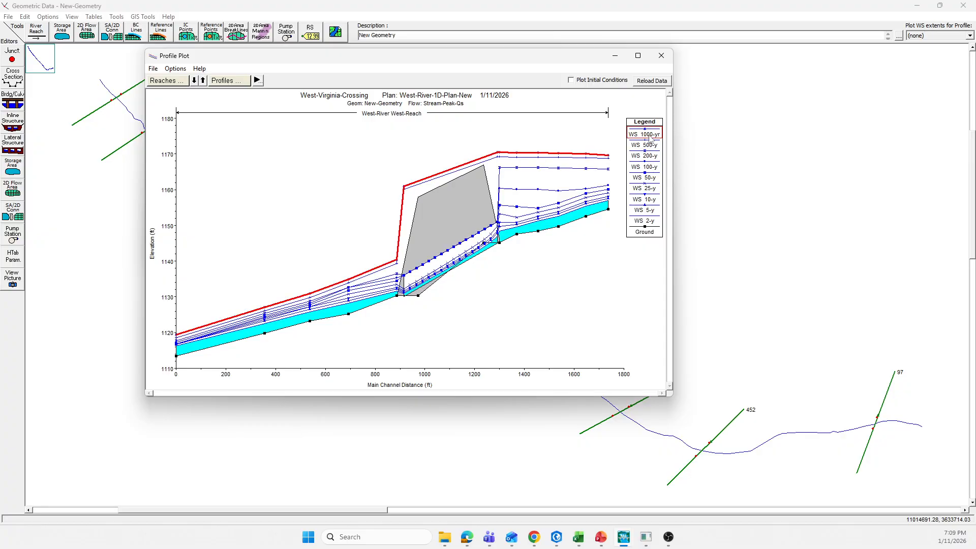
drag(468, 63, 479, 96)
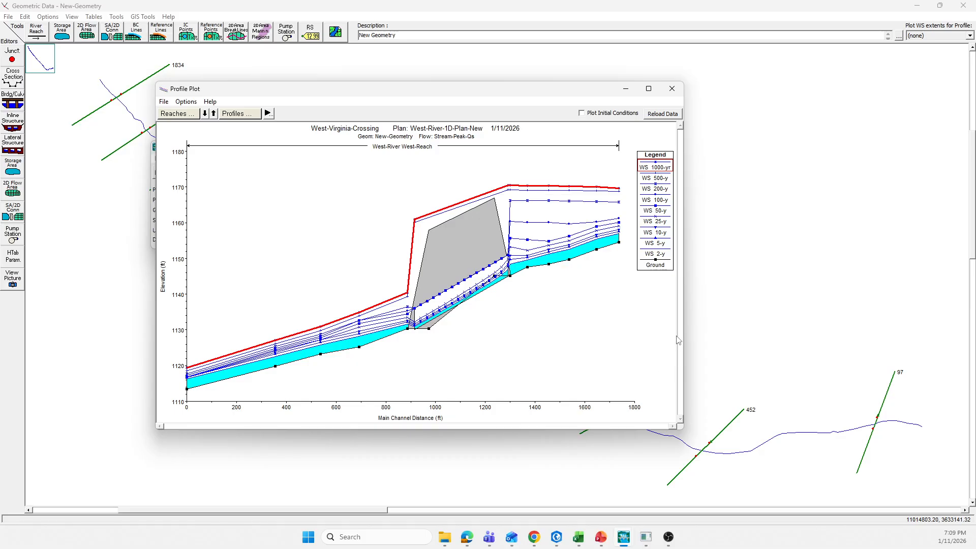